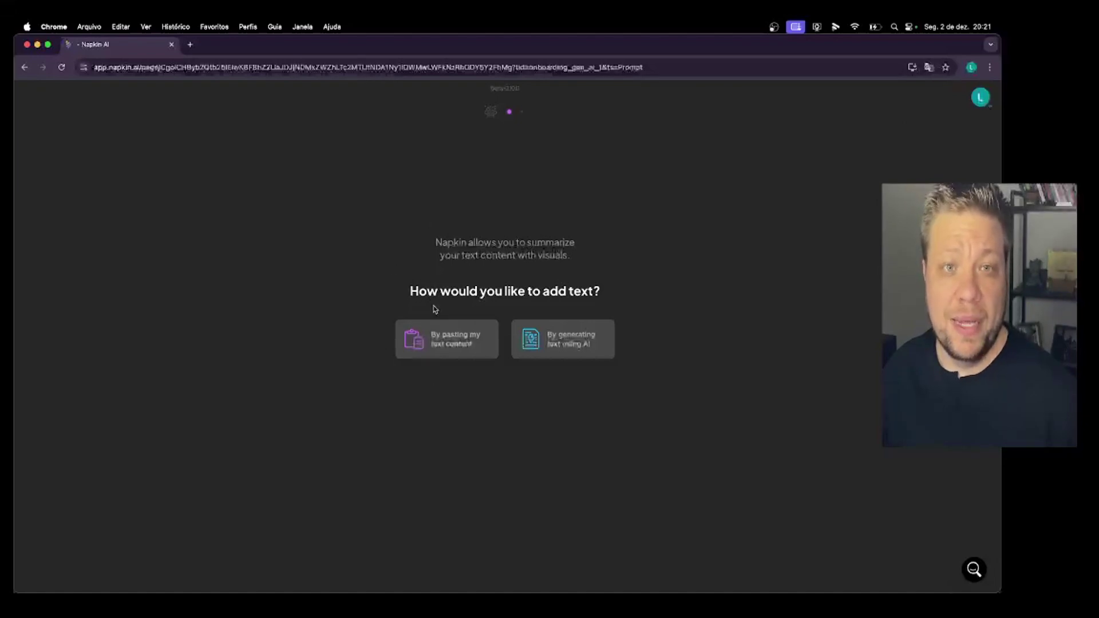
Choose pasting as the way to add text and paste the Smart Lean Business newsletter article
click(424, 360)
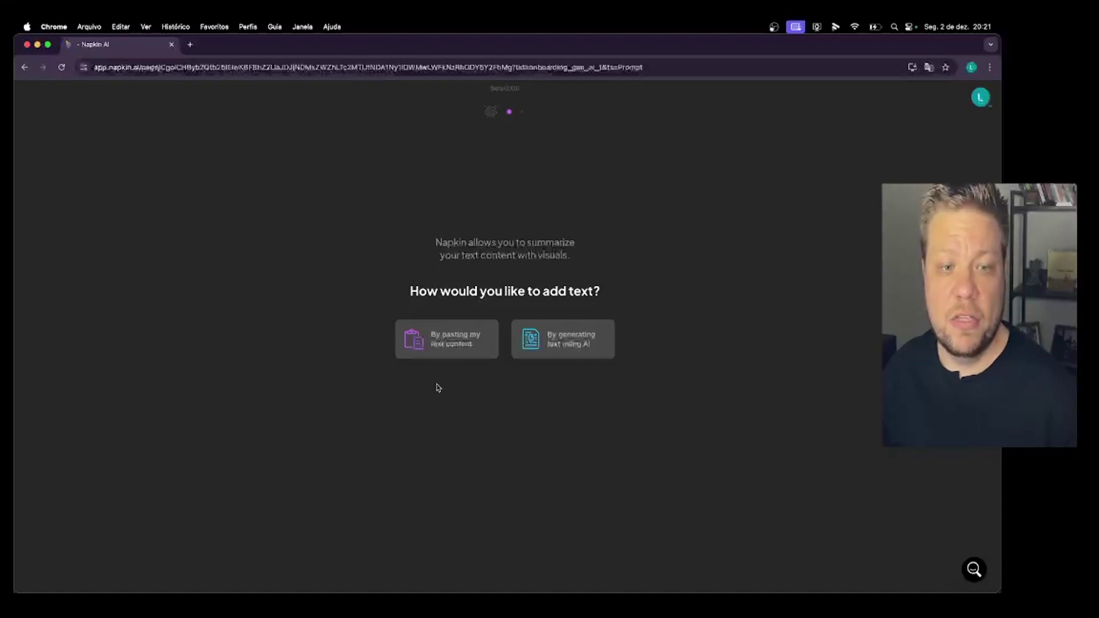
click(470, 350)
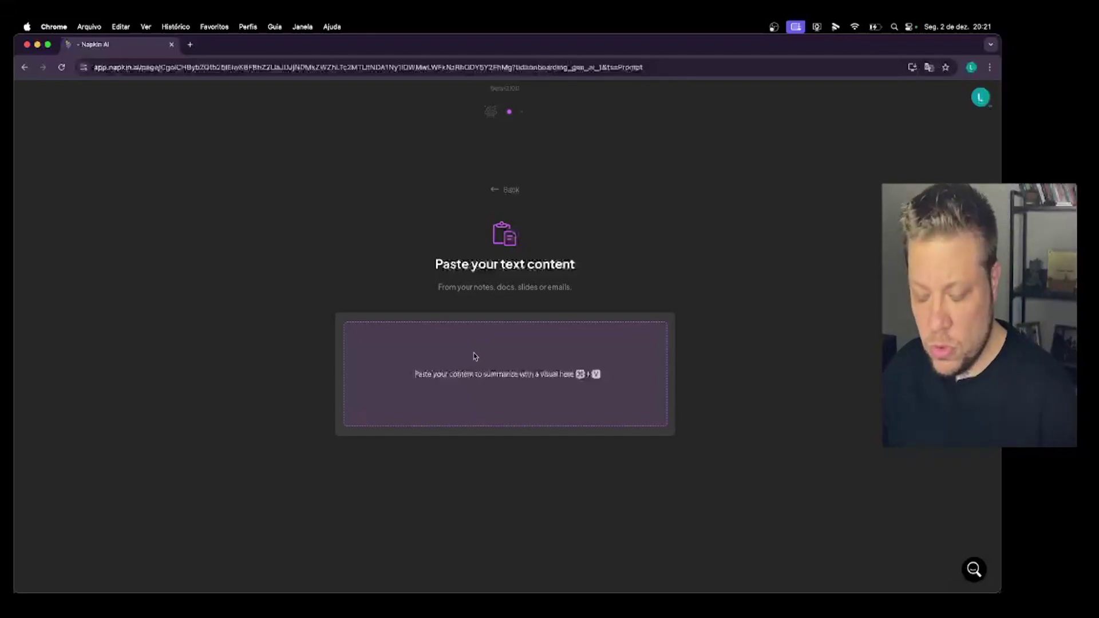
key(super+v)
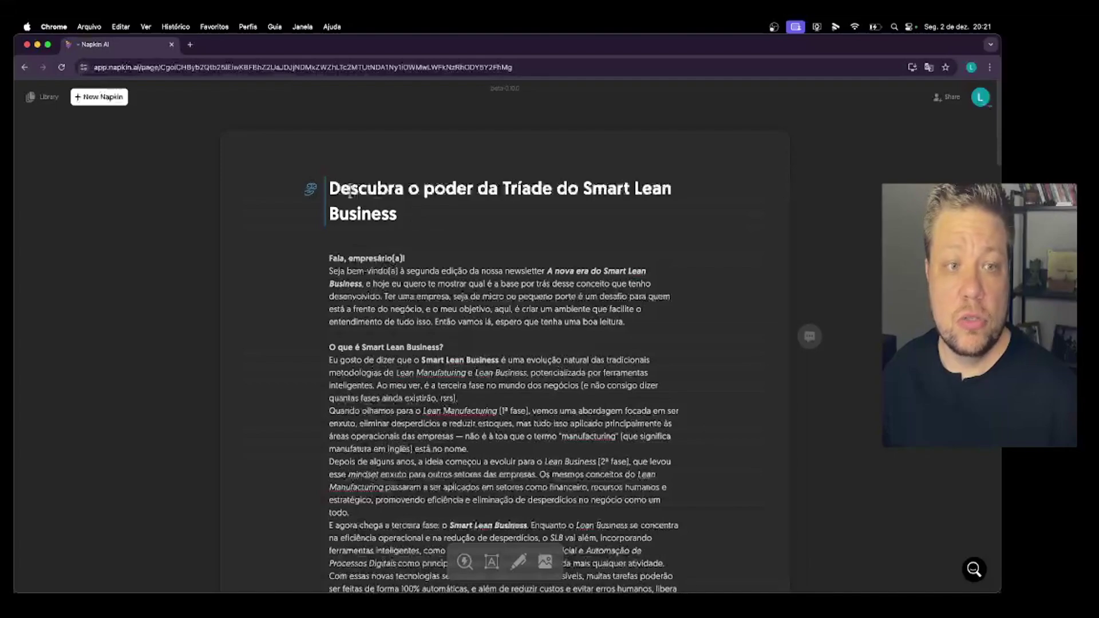
scroll(351, 191, down, 15)
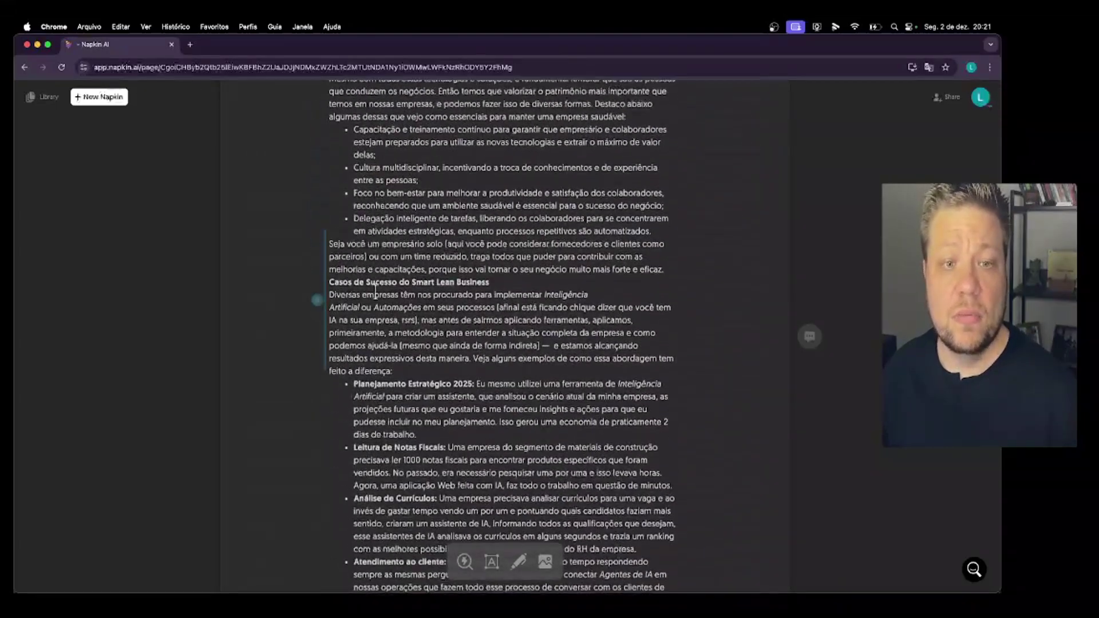
scroll(375, 292, down, 20)
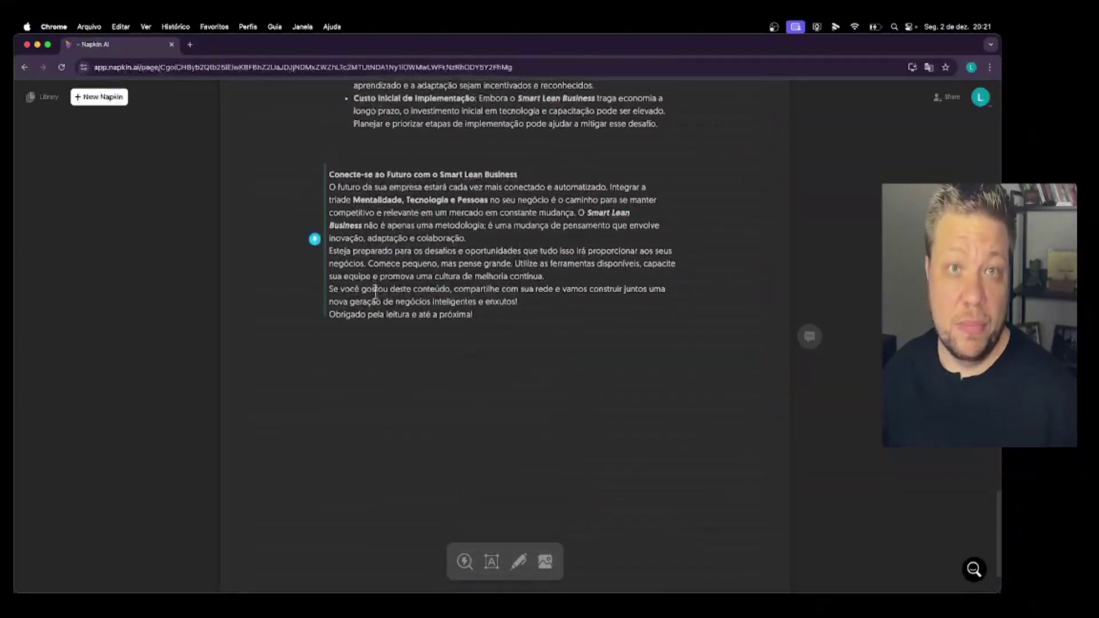
scroll(375, 292, up, 20)
Try the Light appearance and return the interface theme to Auto
click(981, 99)
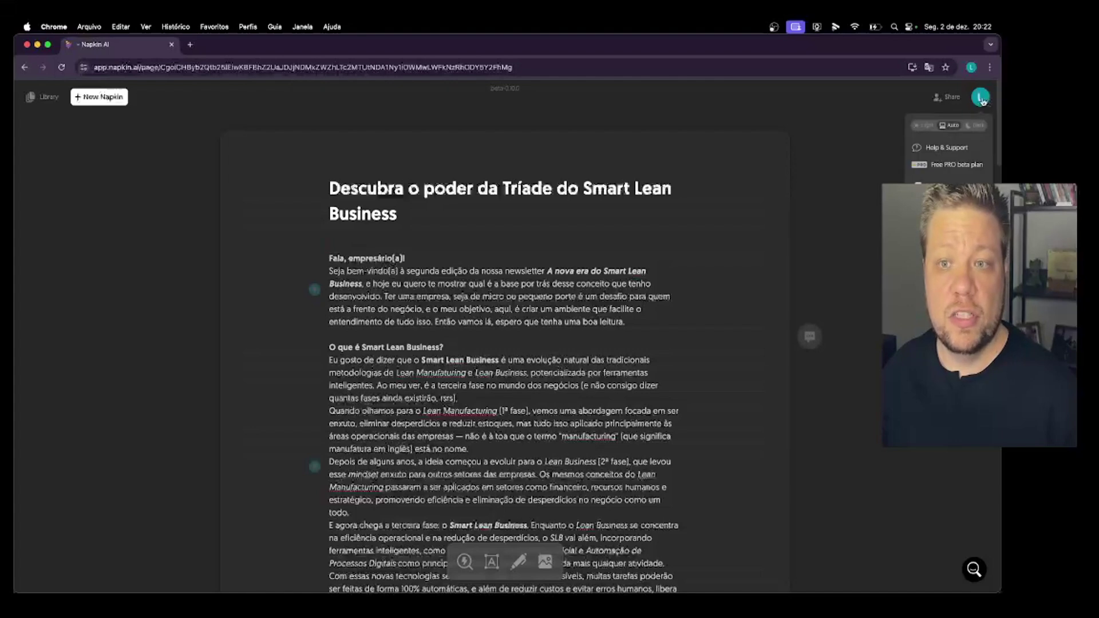
click(928, 127)
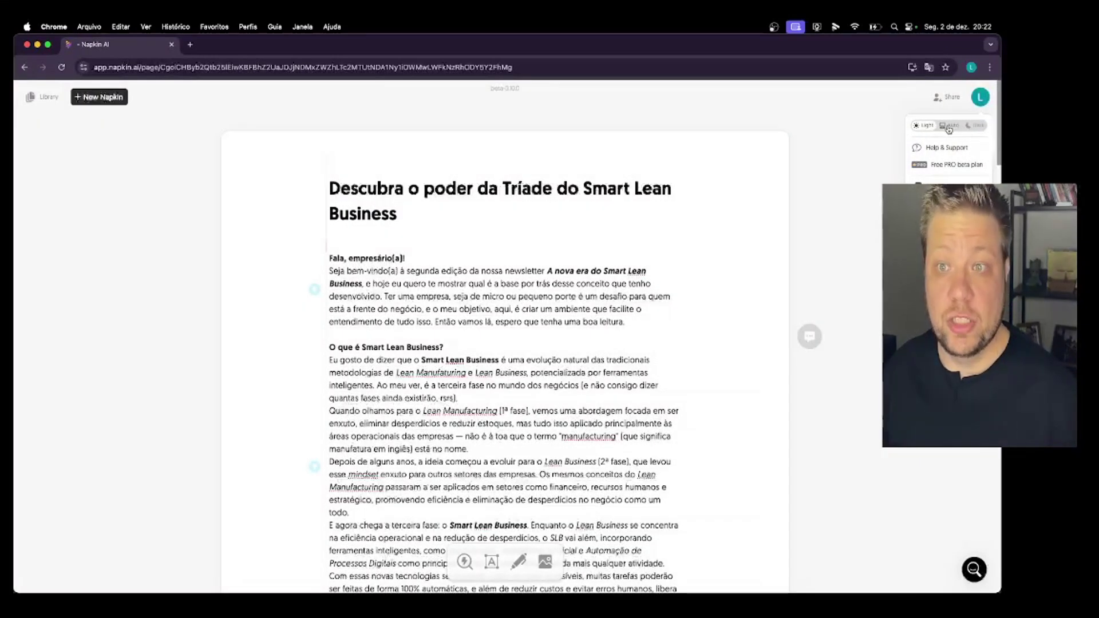
click(948, 127)
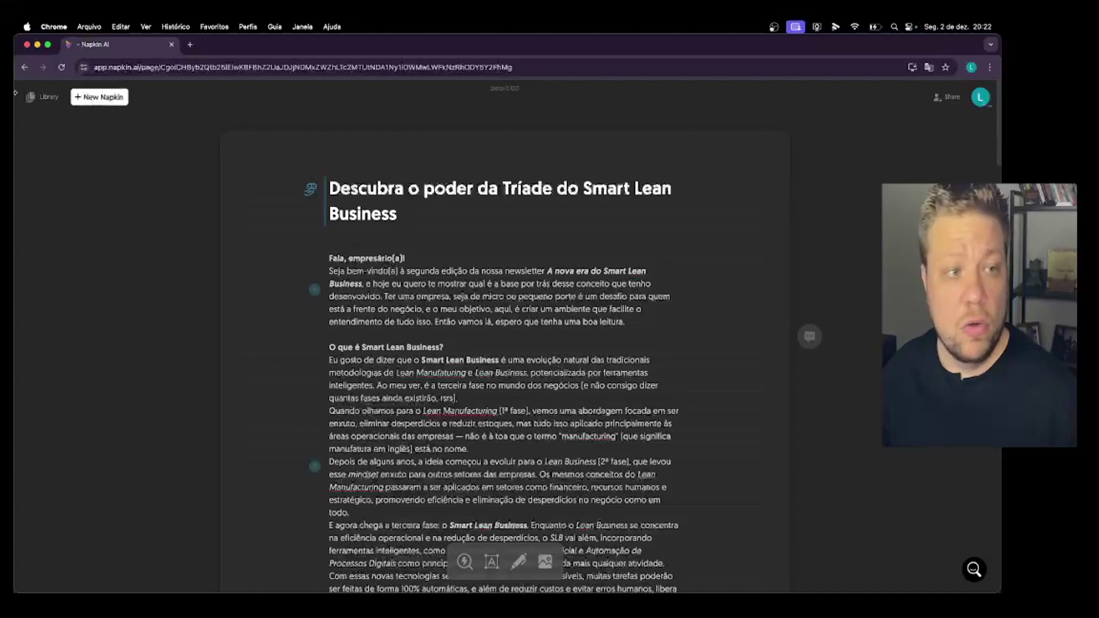
View the list of own napkins in the Library and close it again
click(43, 98)
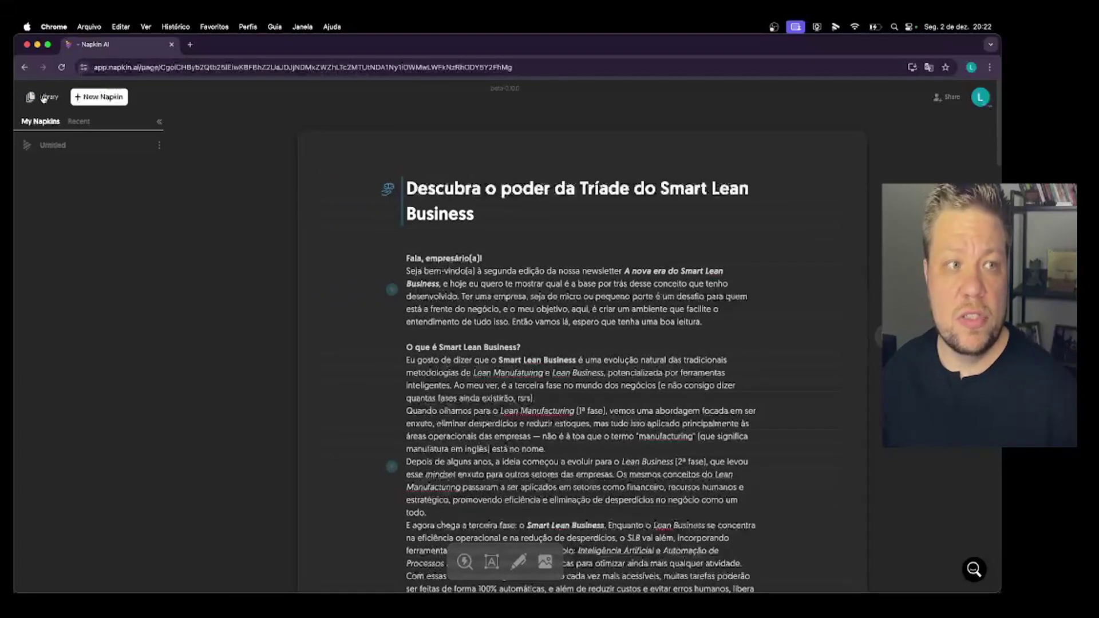
click(43, 98)
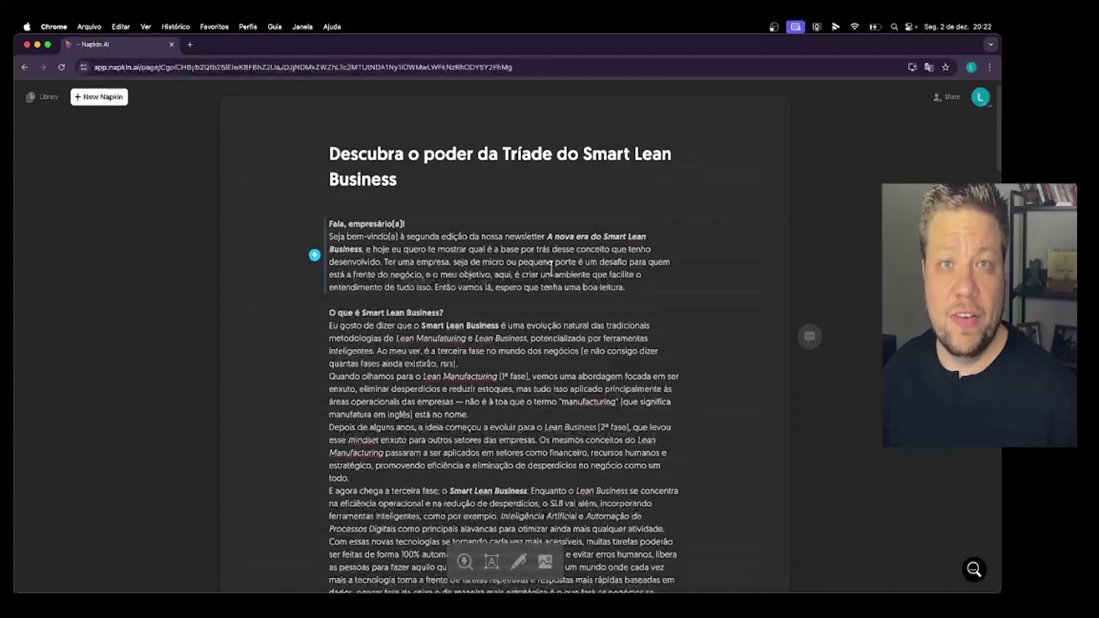
Review the pasted article's sections, from the introduction through the benefits and implementation challenges
scroll(550, 269, down, 3)
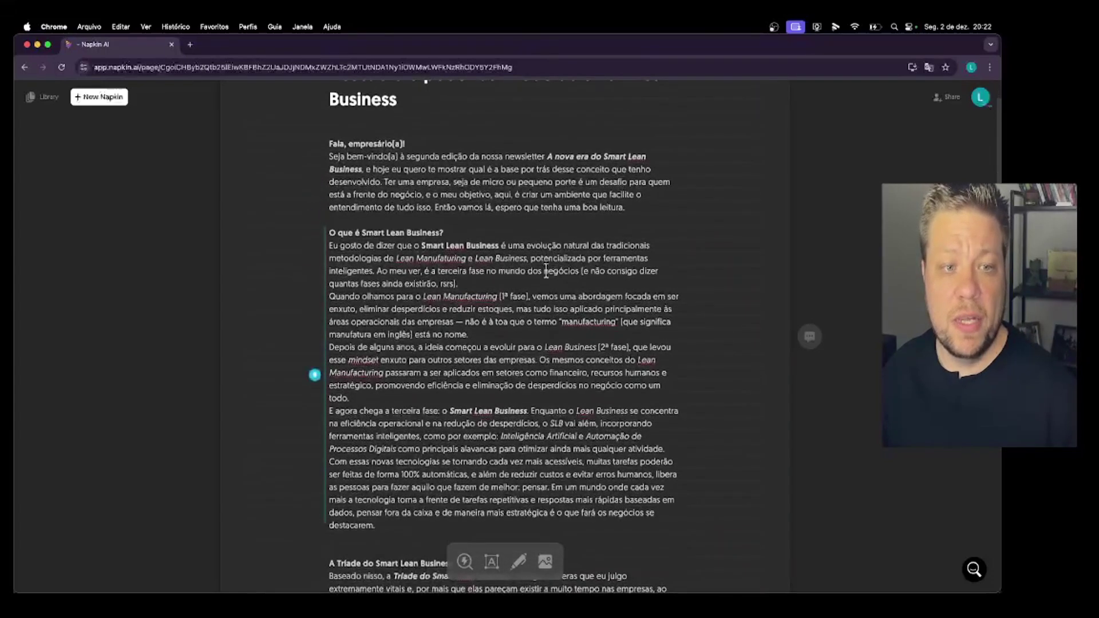
scroll(546, 270, down, 2)
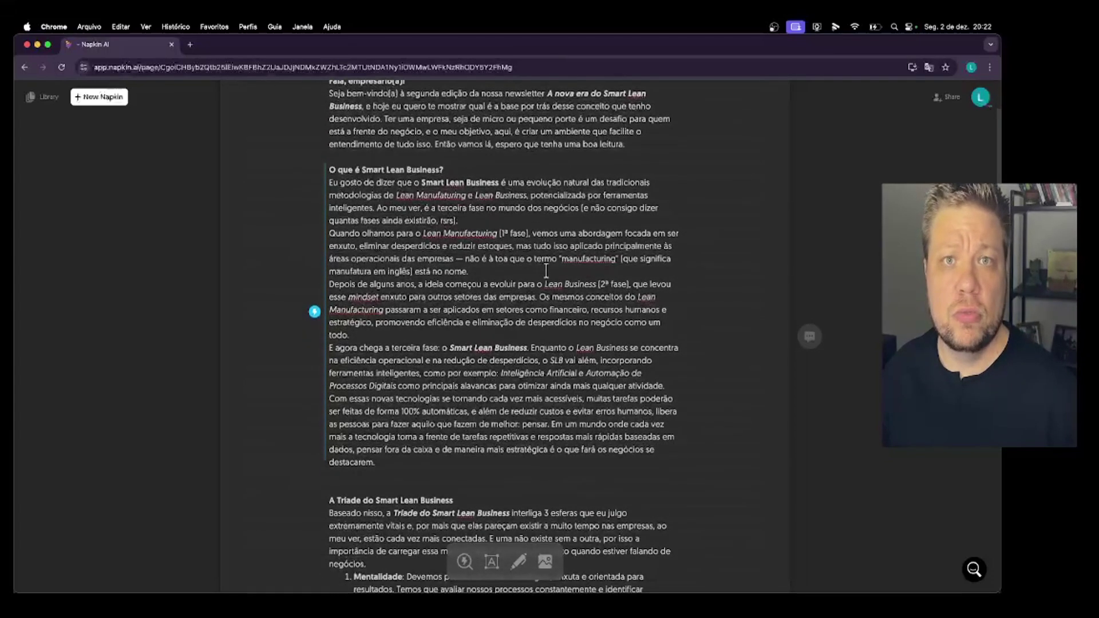
scroll(546, 271, down, 20)
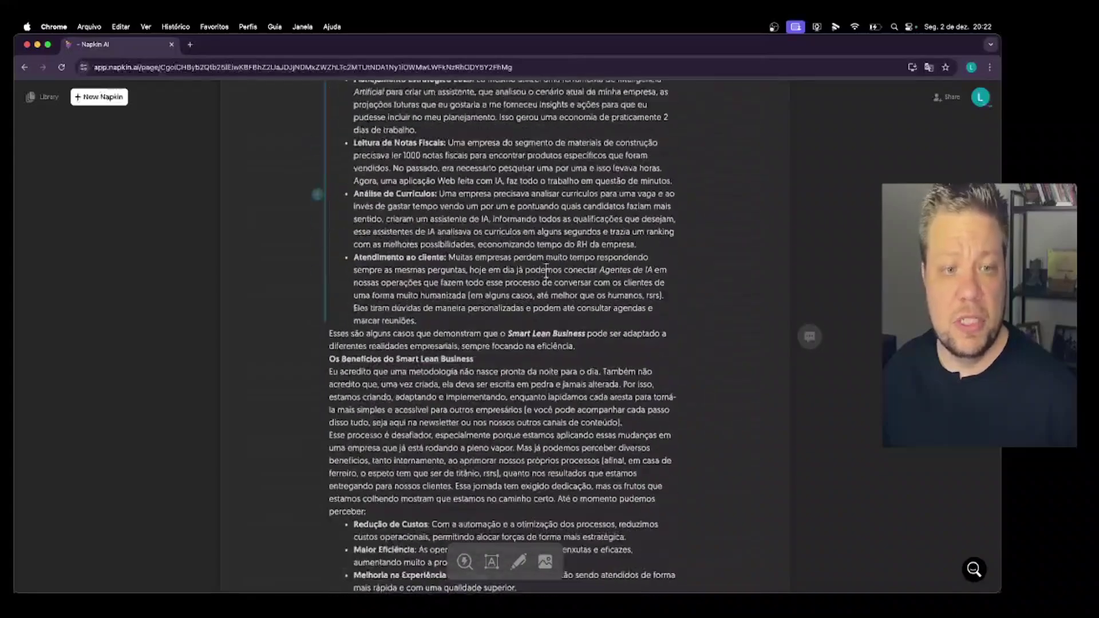
scroll(546, 271, down, 5)
scroll(546, 271, up, 20)
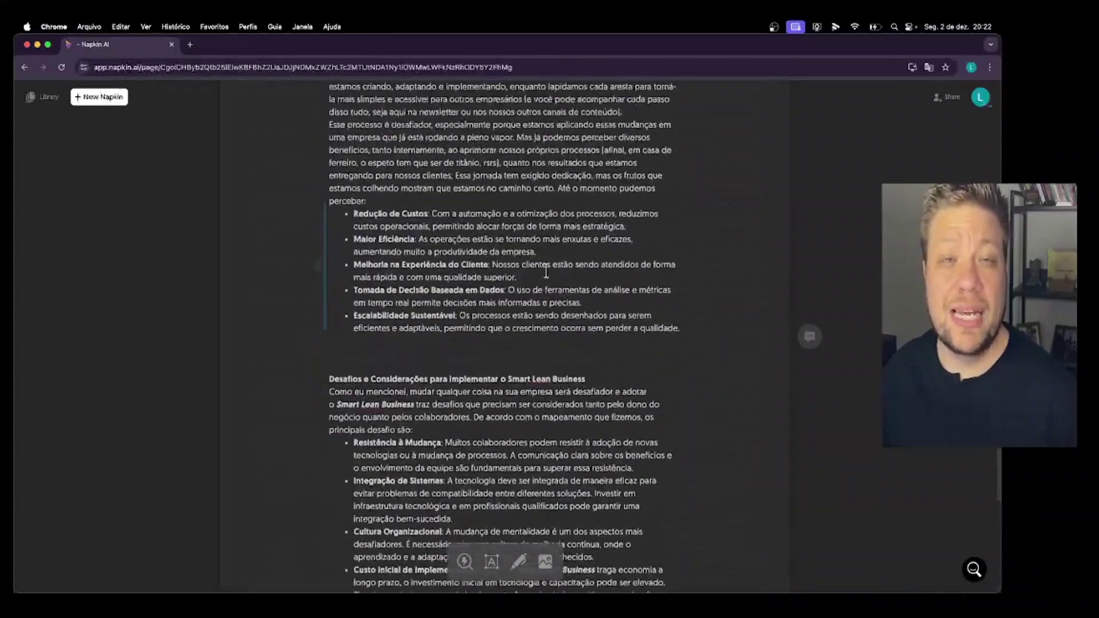
scroll(546, 271, up, 15)
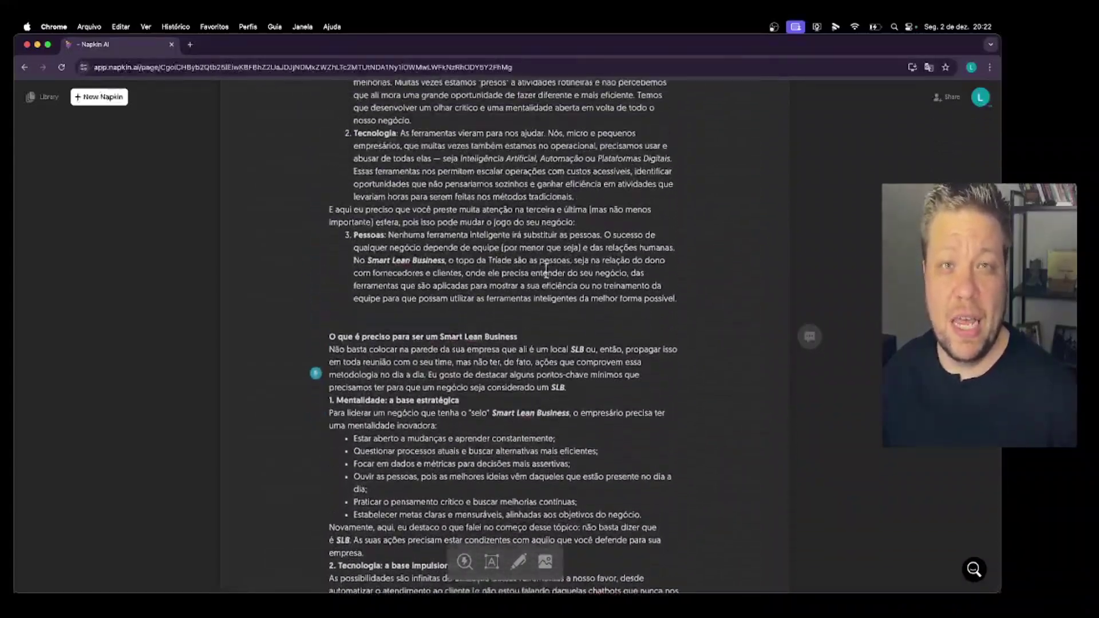
scroll(546, 269, up, 10)
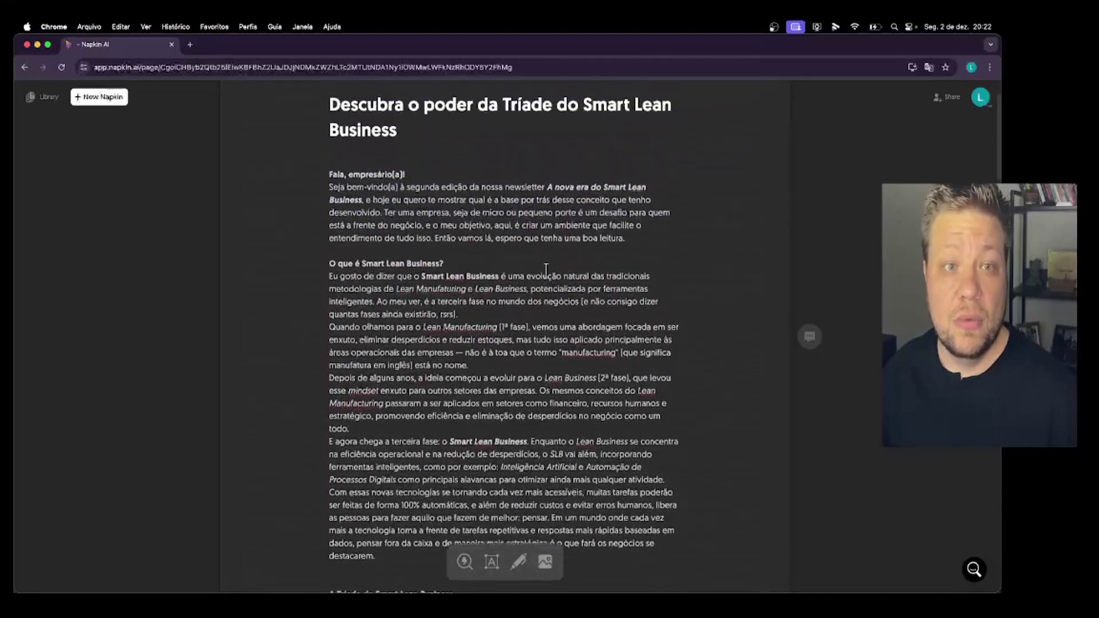
Generate visuals from the entire "O que é Smart Lean Business?" section
scroll(546, 271, down, 3)
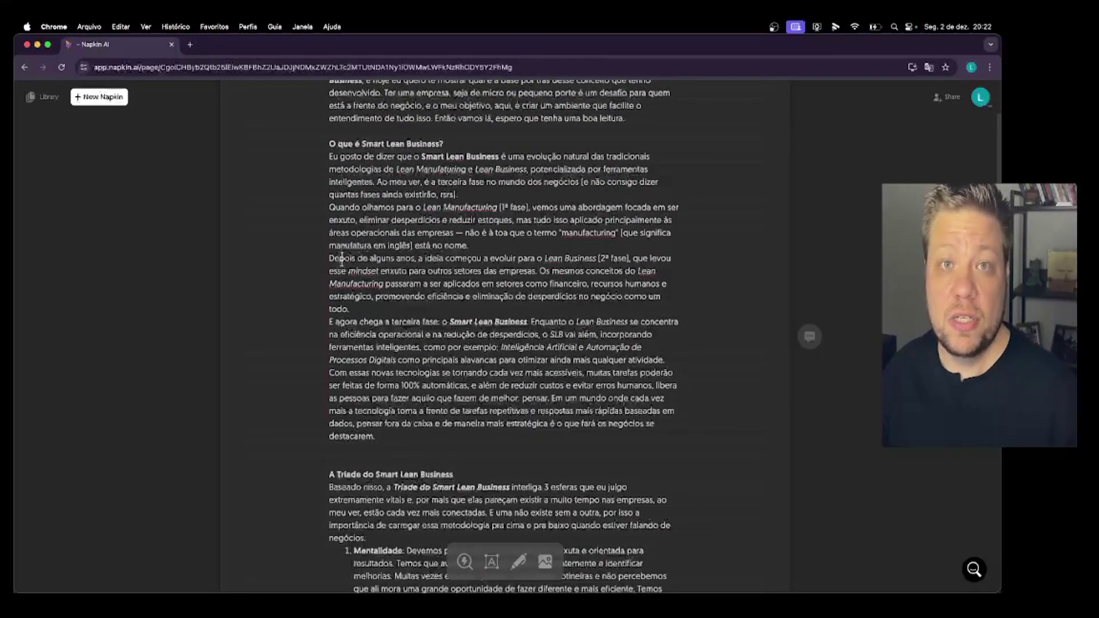
scroll(444, 393, down, 2)
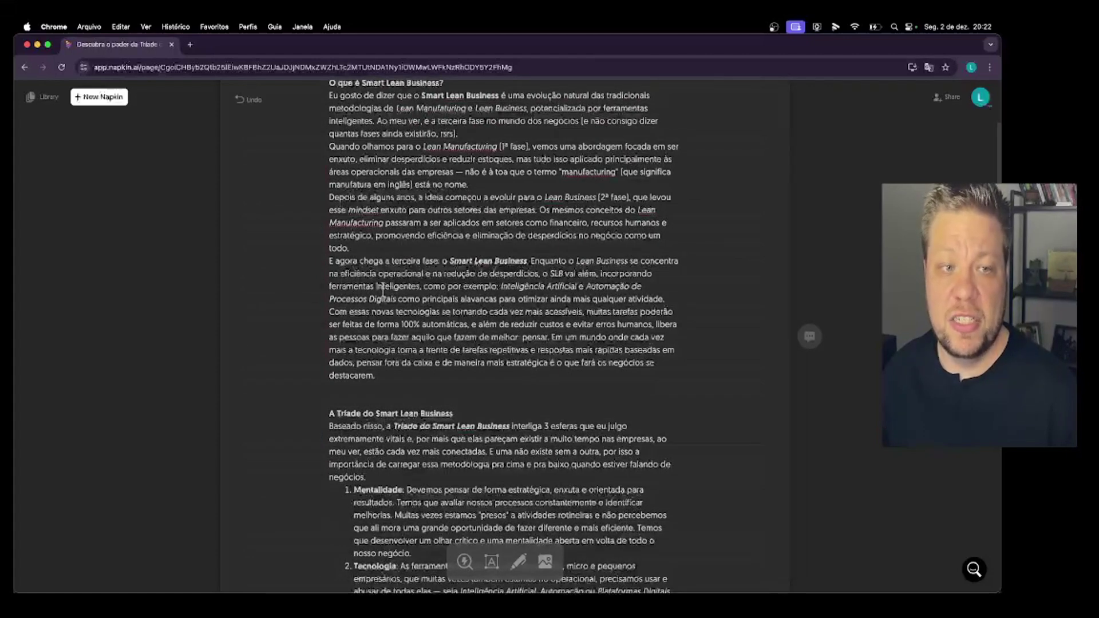
scroll(307, 300, up, 3)
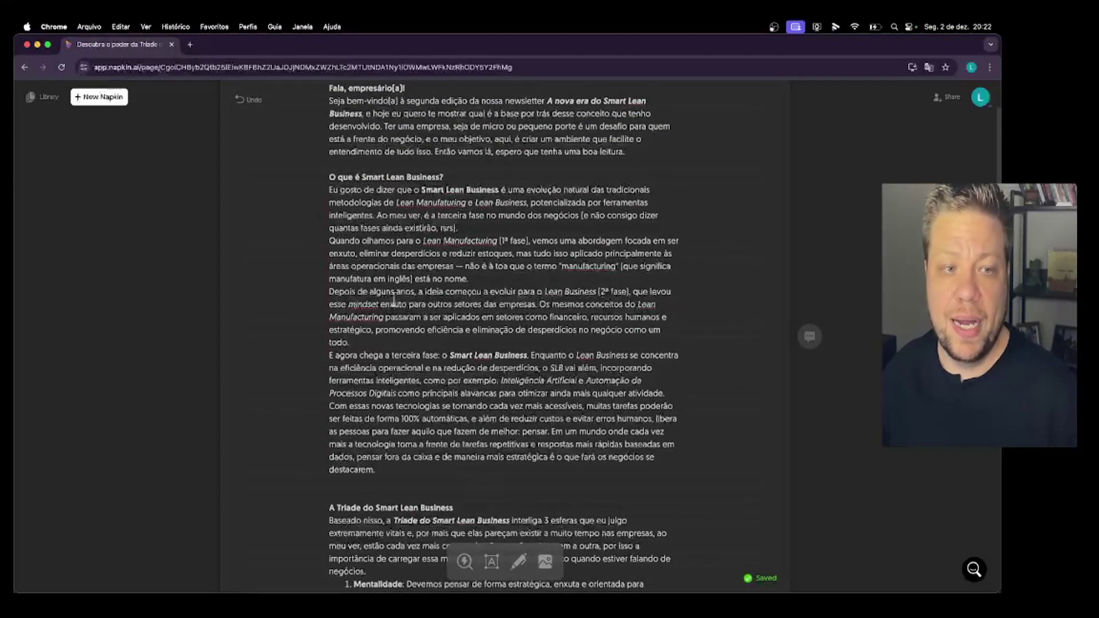
drag(383, 469, 326, 178)
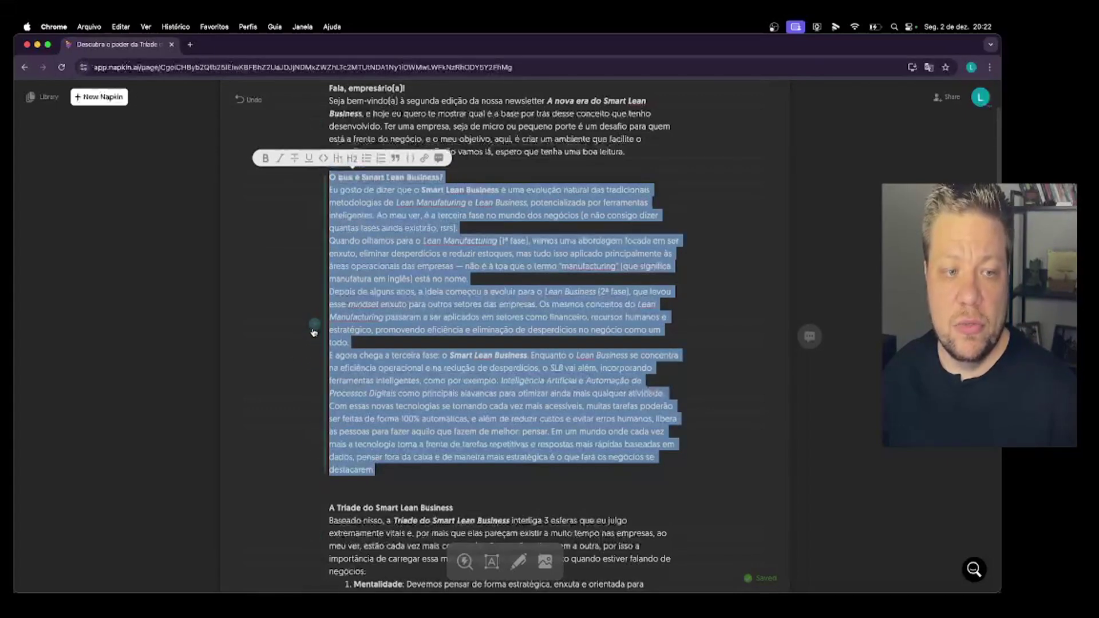
click(314, 325)
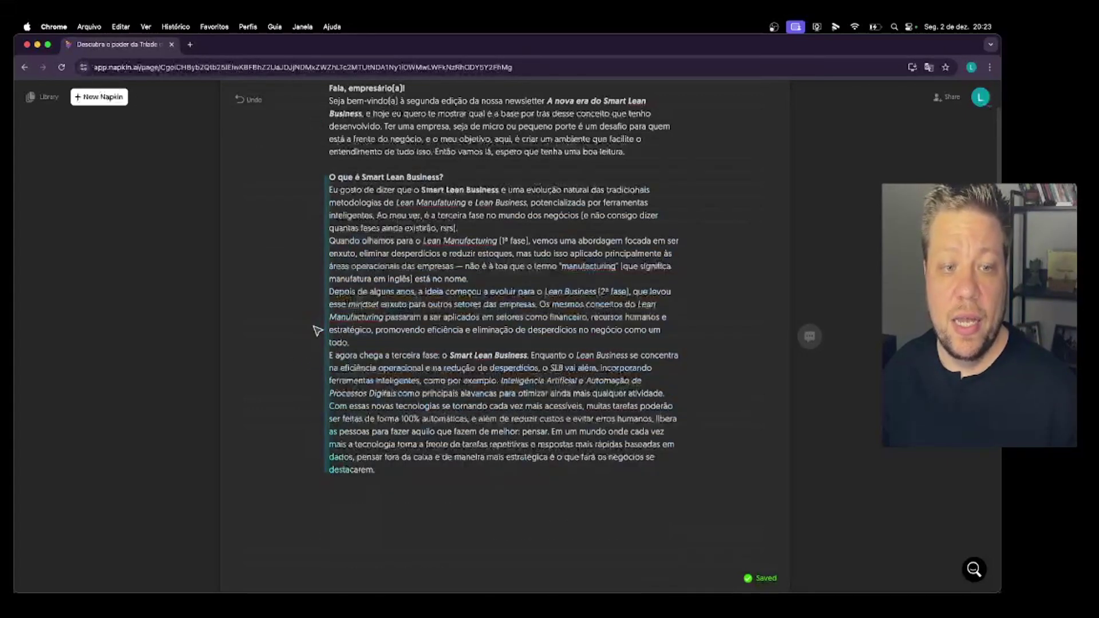
Preview the suggested visuals for the section, including the staircase, quadrant chart, funnel, plant pots and gears
scroll(421, 419, down, 4)
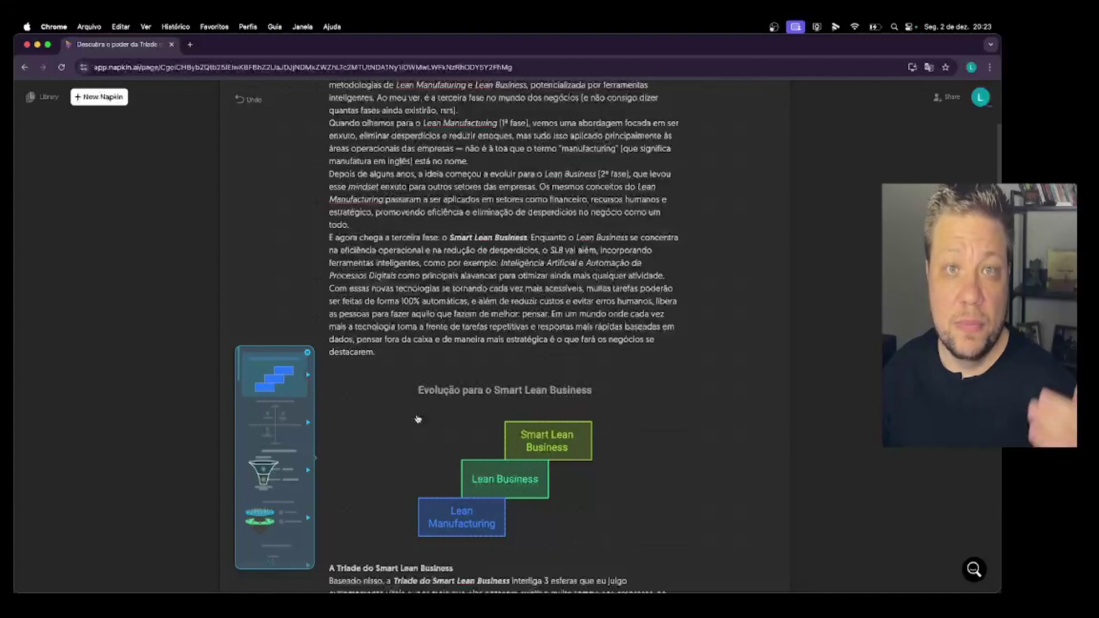
scroll(418, 419, down, 2)
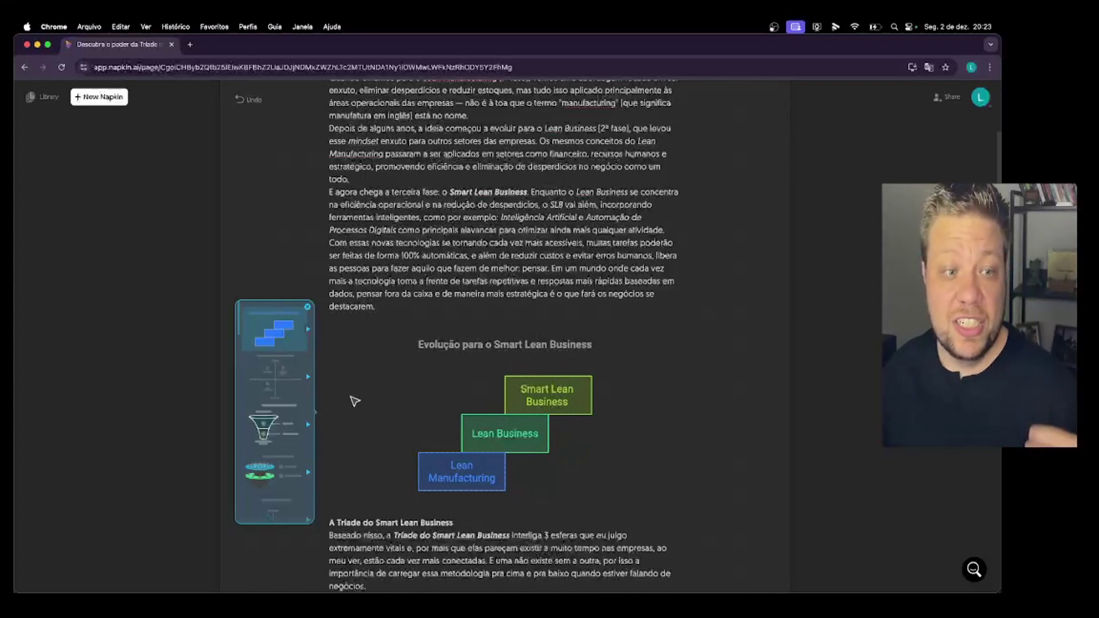
click(281, 395)
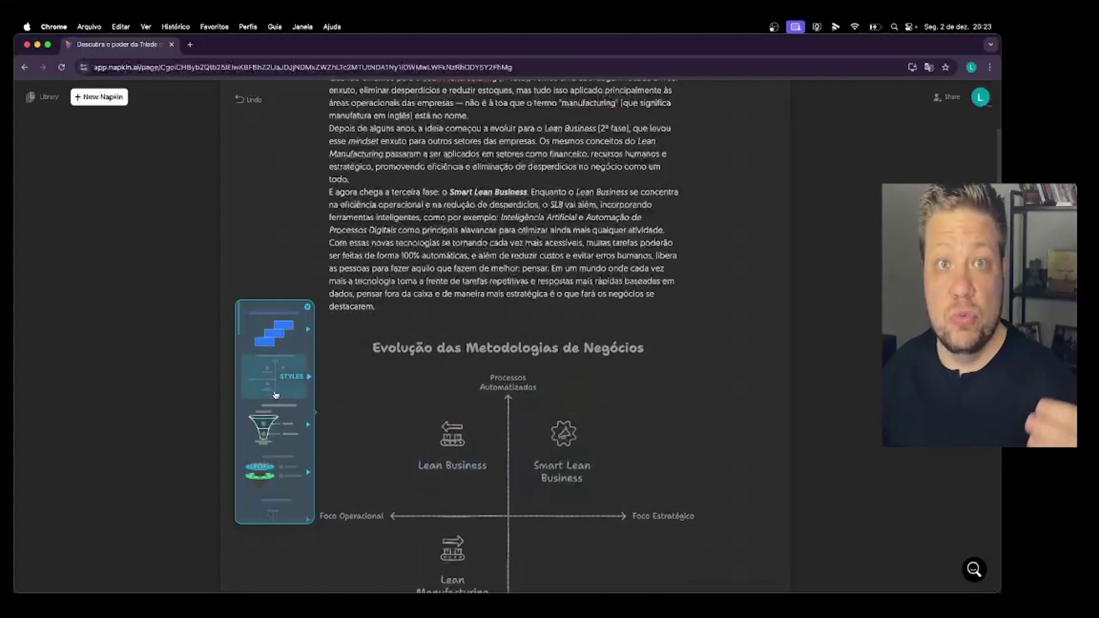
click(273, 424)
scroll(273, 424, down, 3)
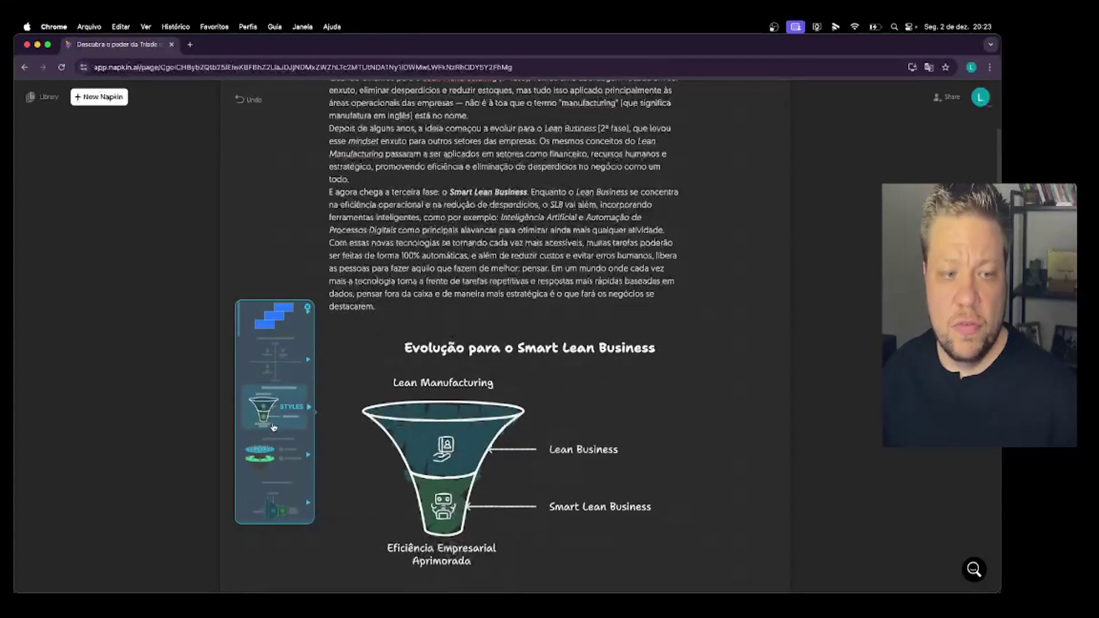
scroll(273, 426, down, 5)
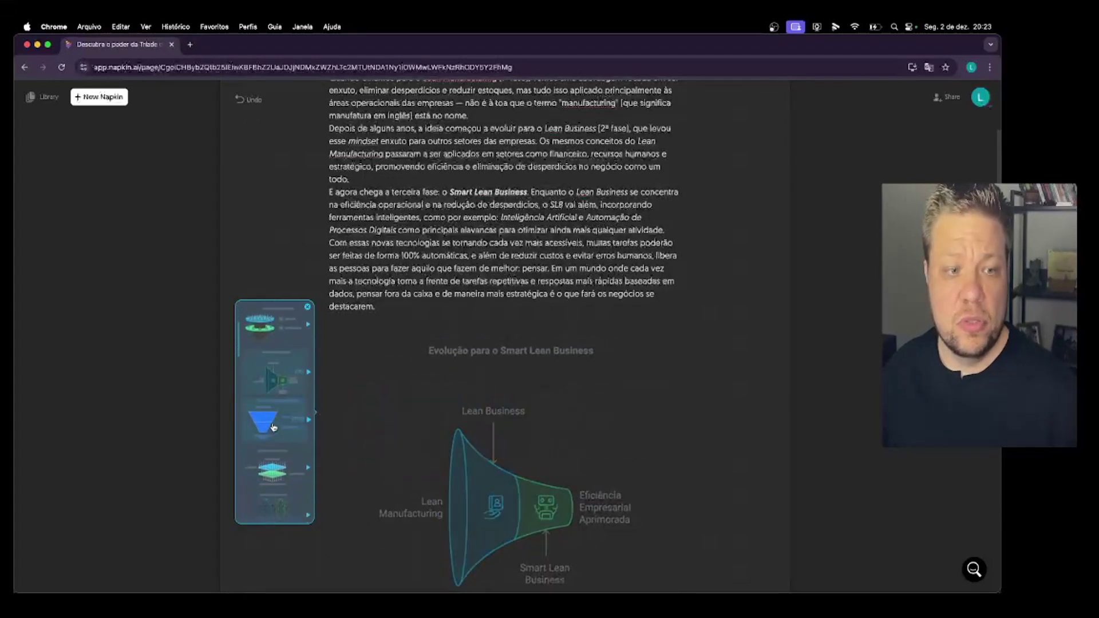
scroll(274, 426, down, 4)
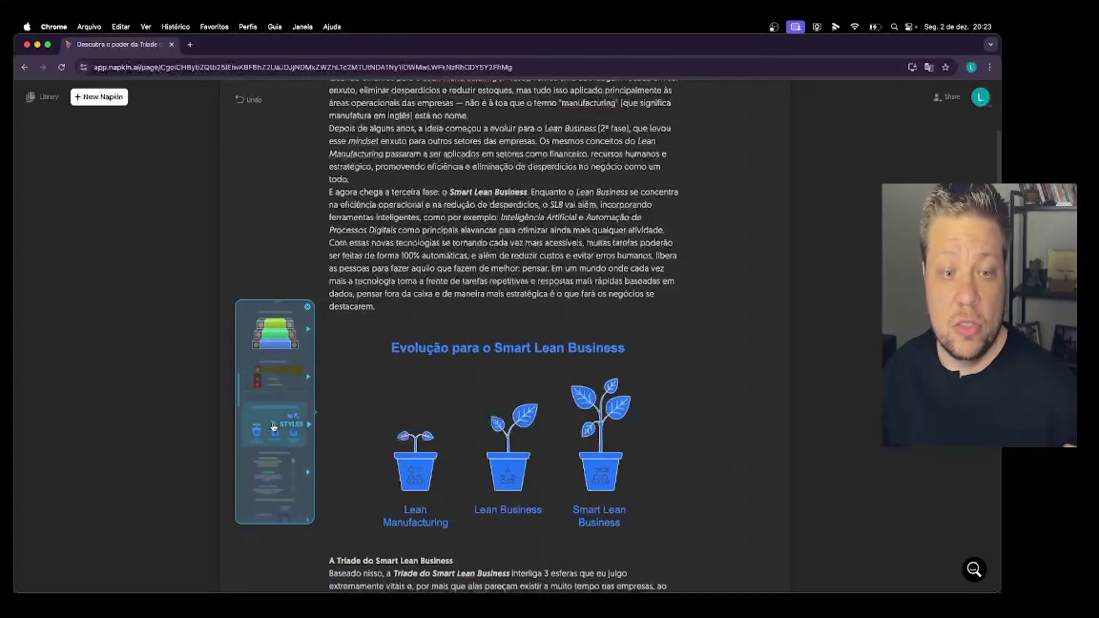
scroll(274, 426, down, 2)
scroll(274, 426, down, 5)
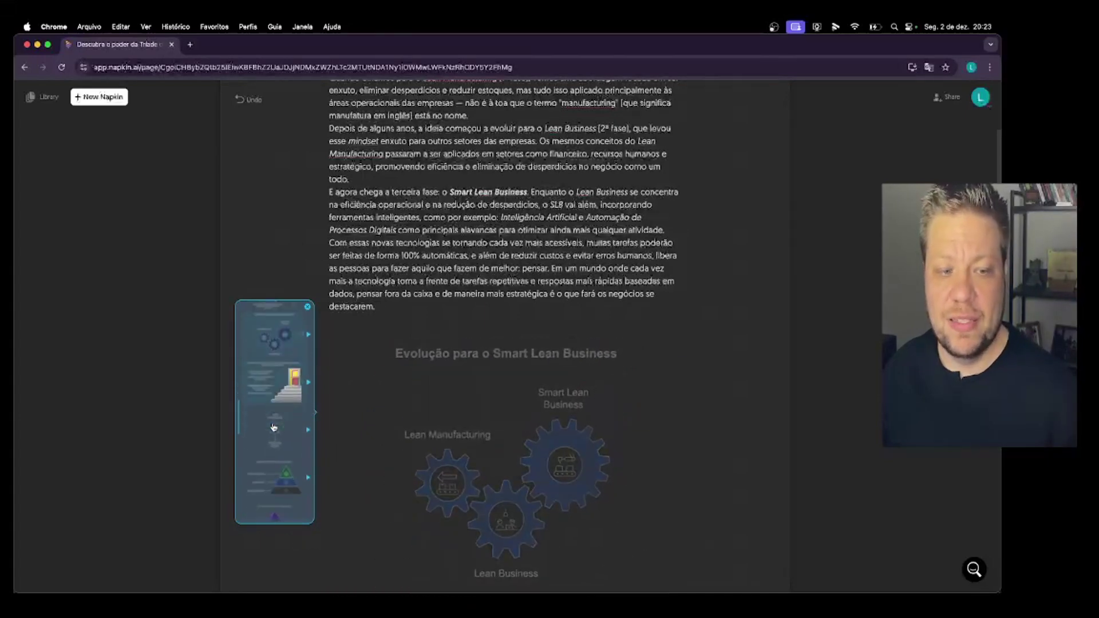
Generate more visual suggestions for the section and look through the added ones
scroll(274, 427, down, 1)
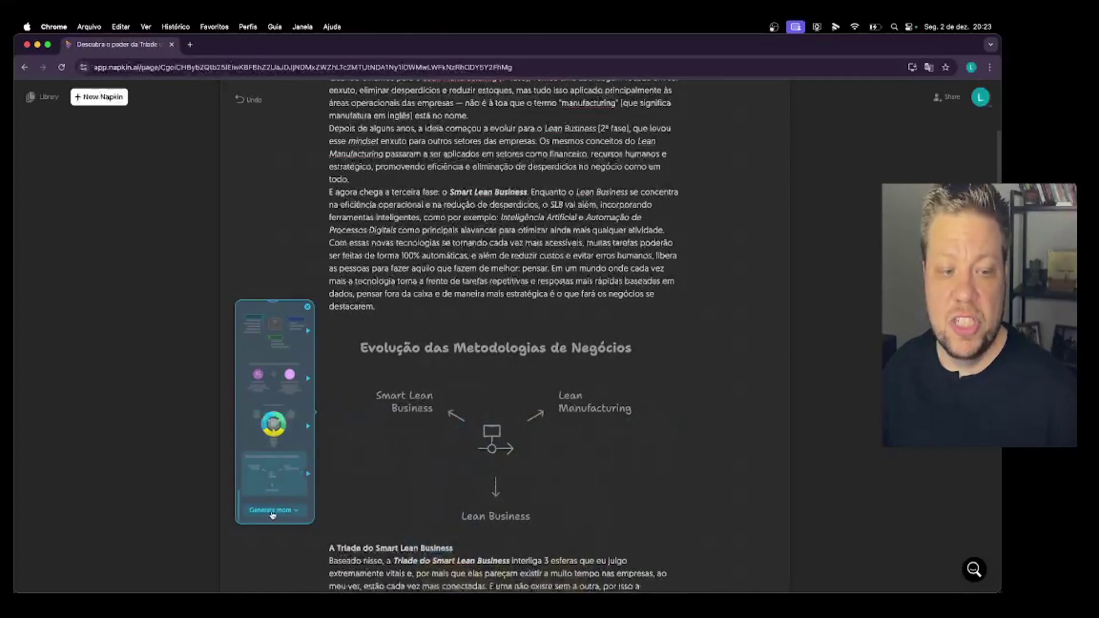
click(280, 515)
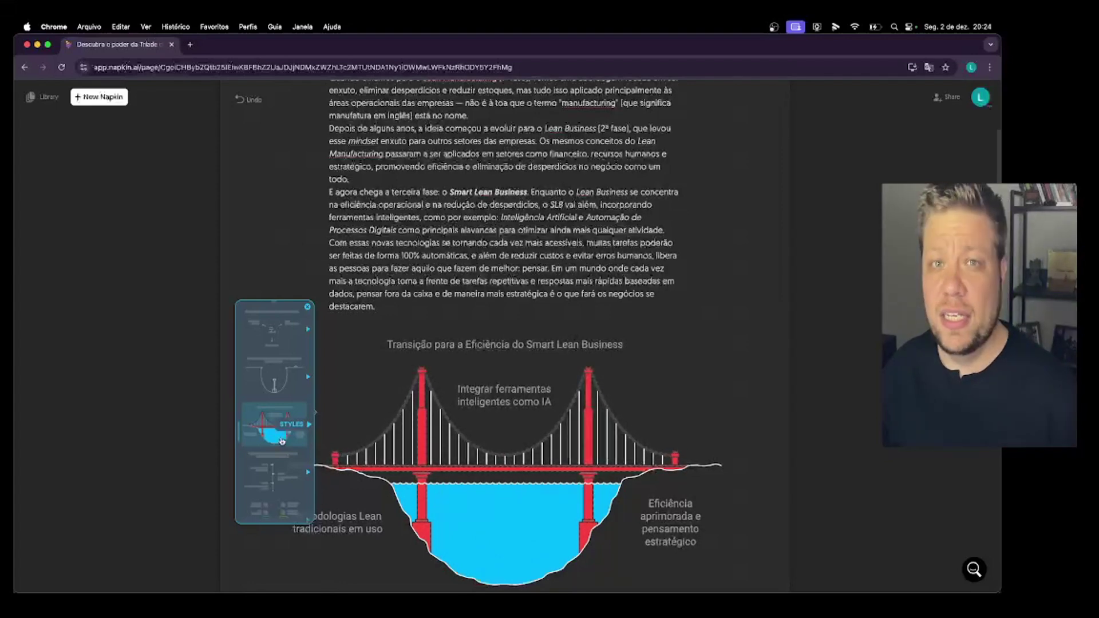
scroll(274, 412, down, 3)
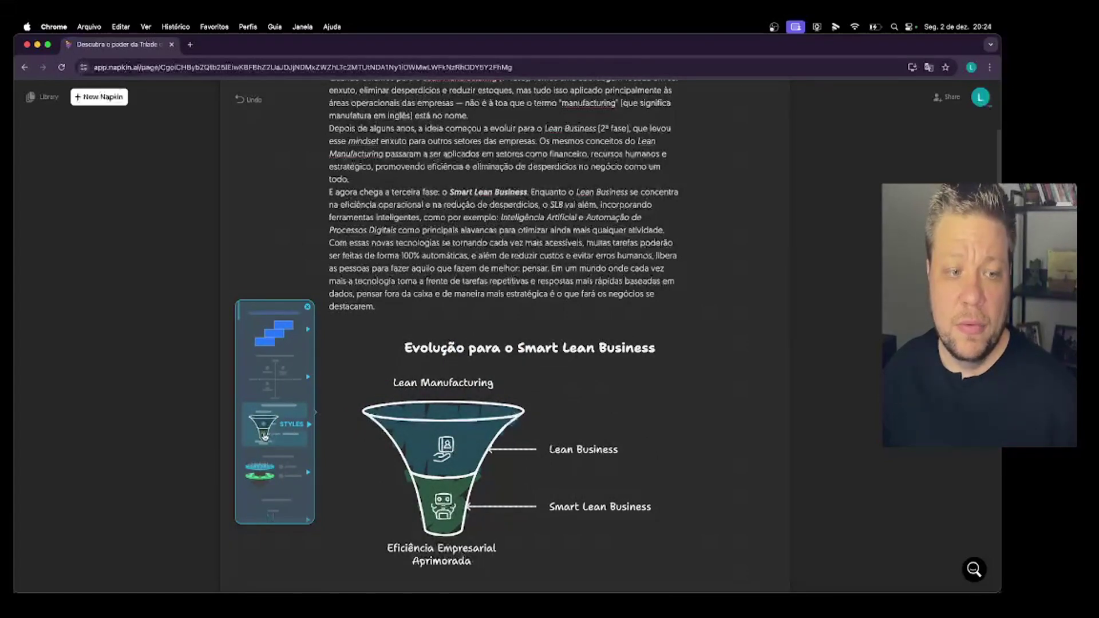
Choose the funnel visual, compare its style variations, and insert it in the monochrome hand-drawn outline style
click(271, 429)
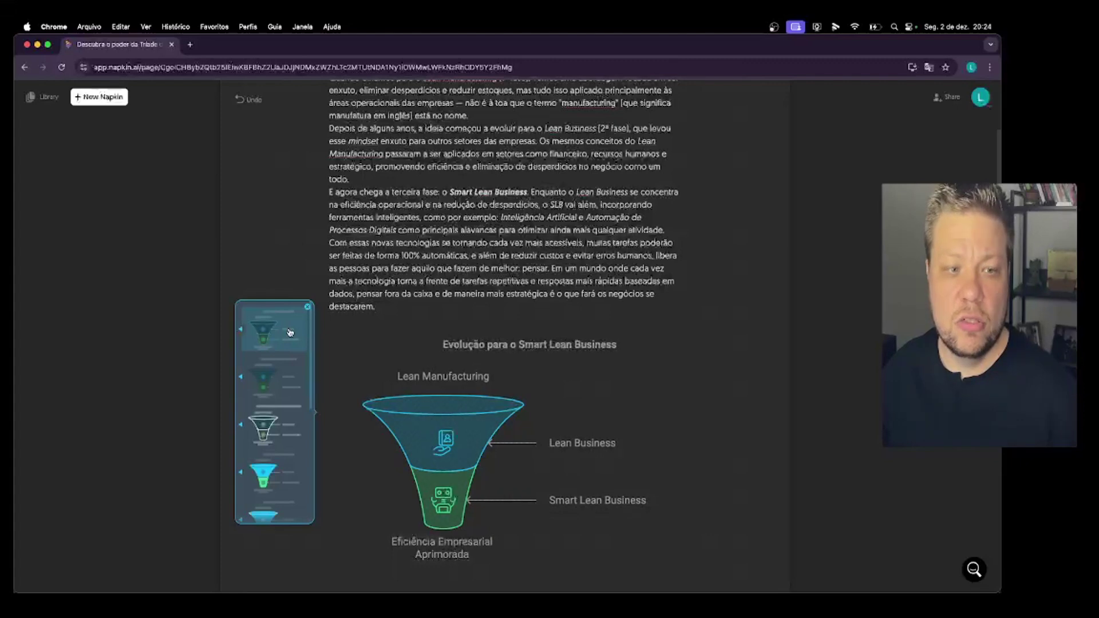
scroll(280, 361, down, 2)
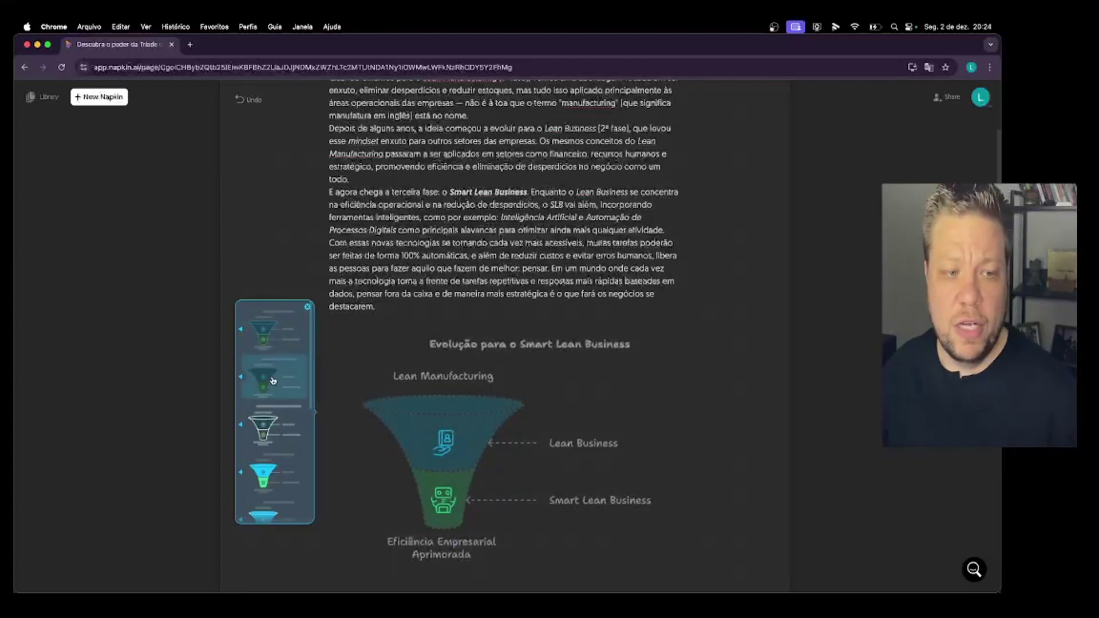
scroll(272, 380, down, 4)
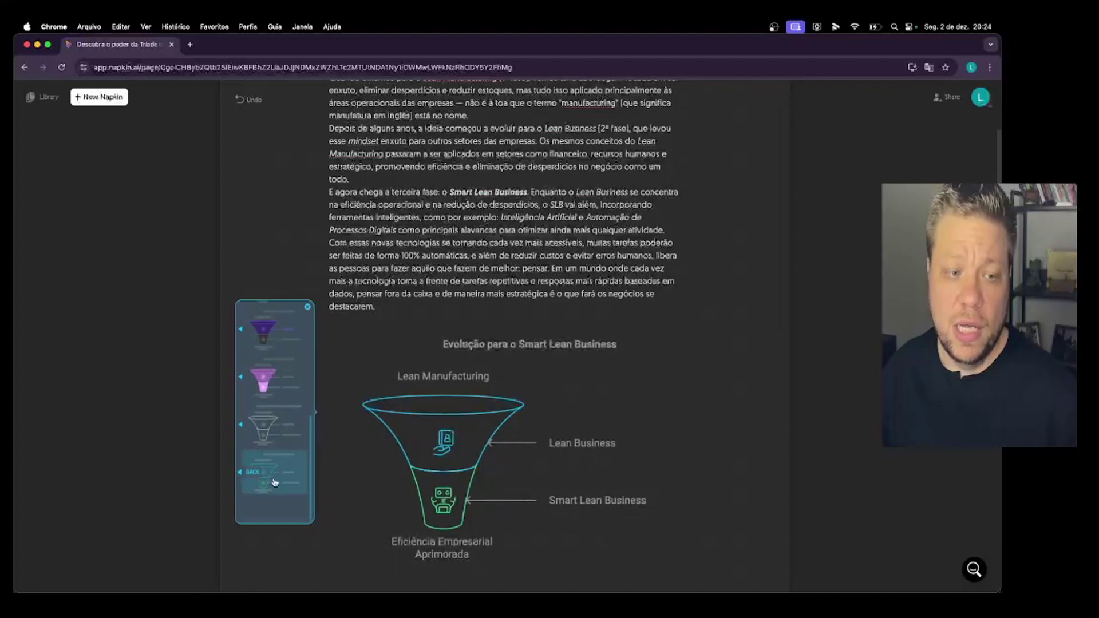
scroll(277, 465, down, 3)
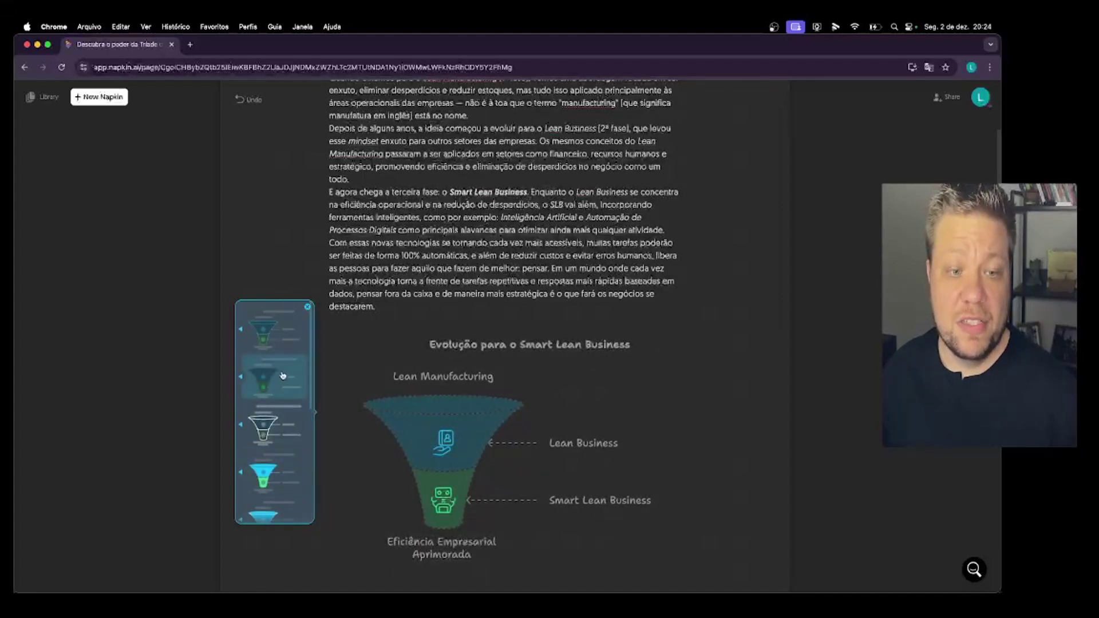
scroll(292, 375, down, 2)
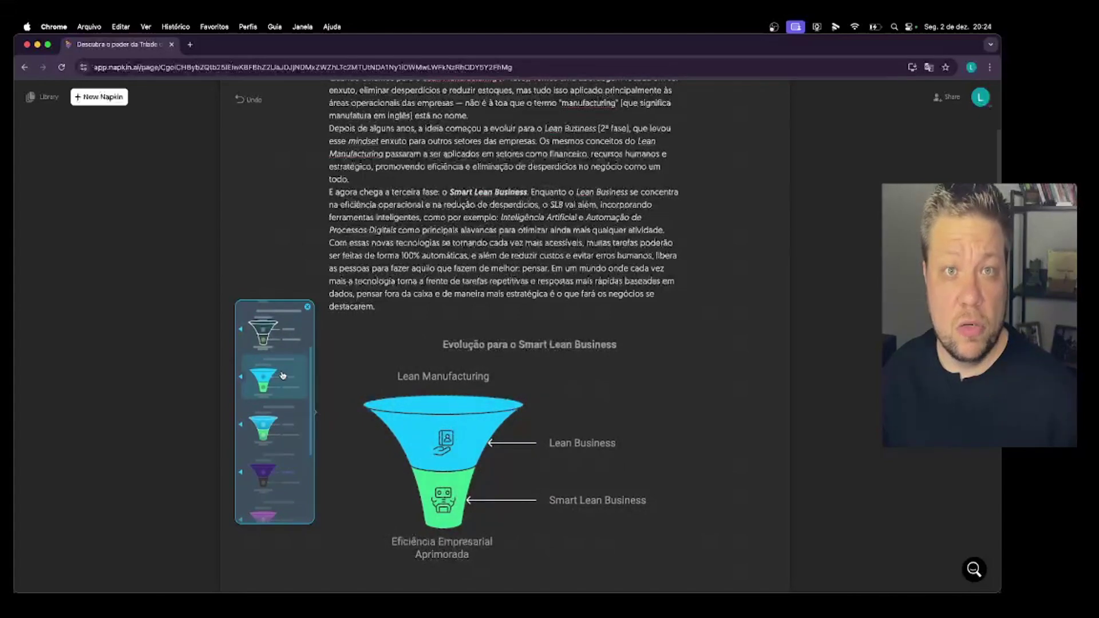
scroll(283, 376, down, 2)
scroll(282, 376, down, 2)
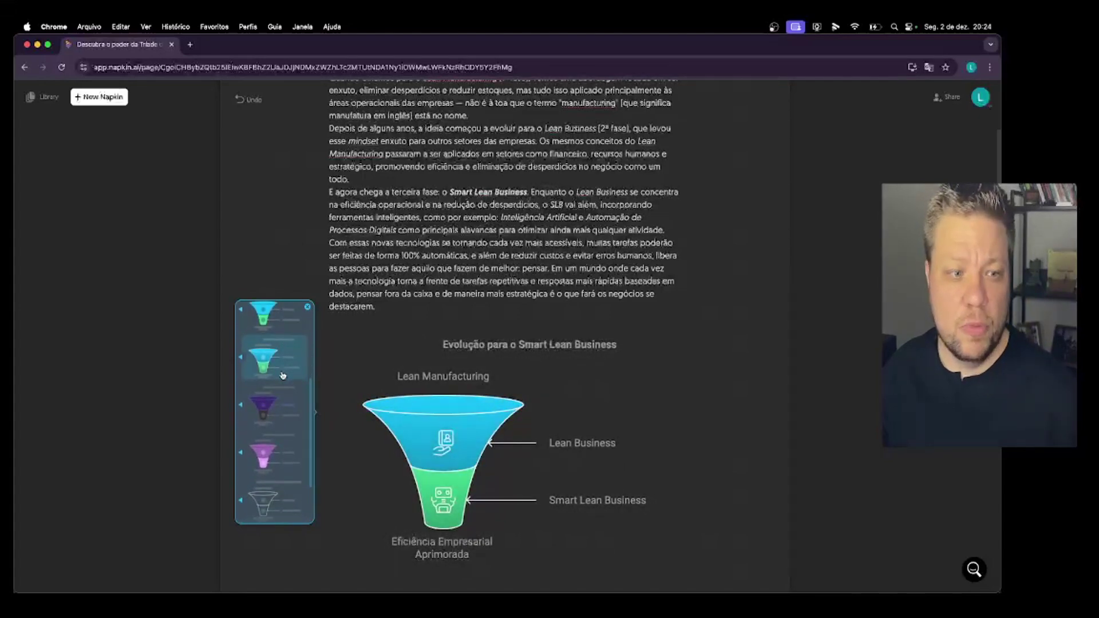
scroll(282, 376, down, 1)
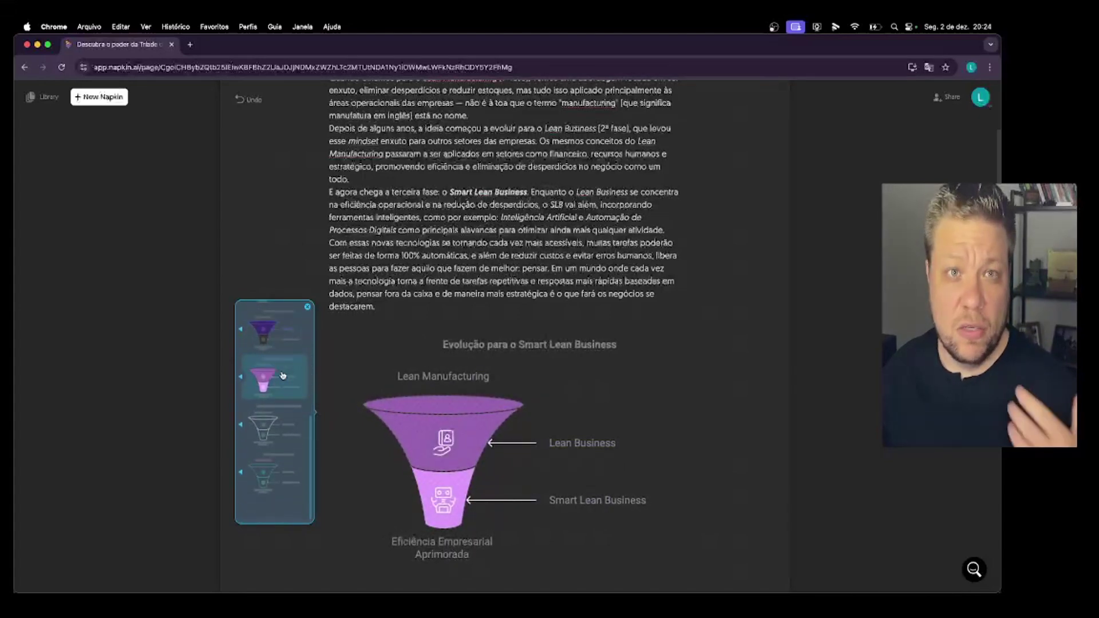
click(279, 435)
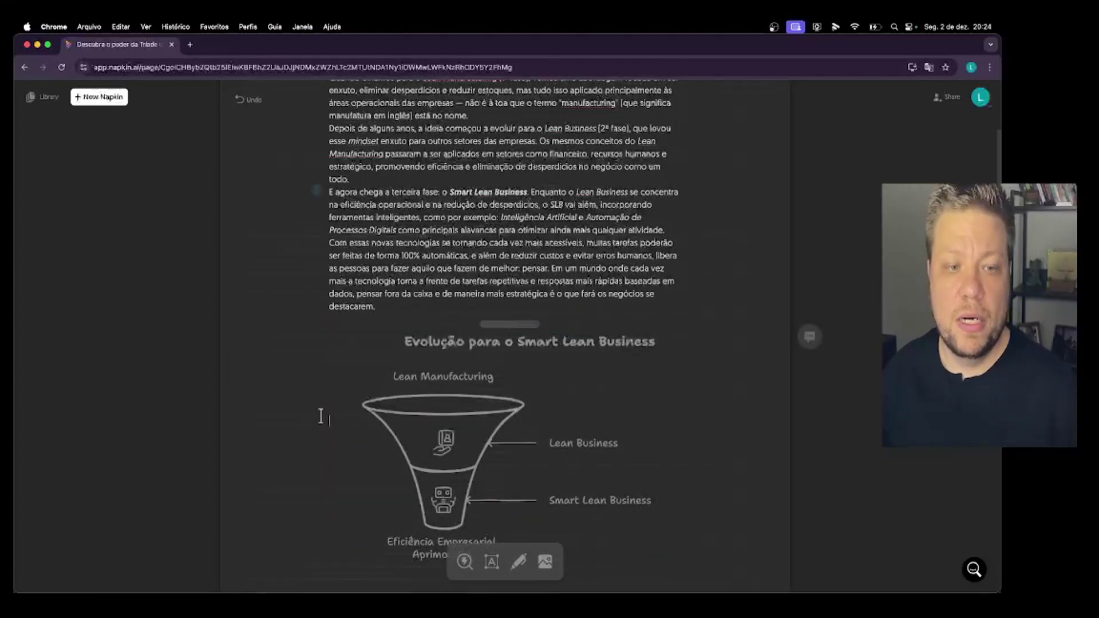
Format the newsletter's introductory paragraph, starting with "Seja bem-vindo(a)", as bold and underlined without italics
scroll(387, 380, up, 2)
scroll(387, 383, down, 2)
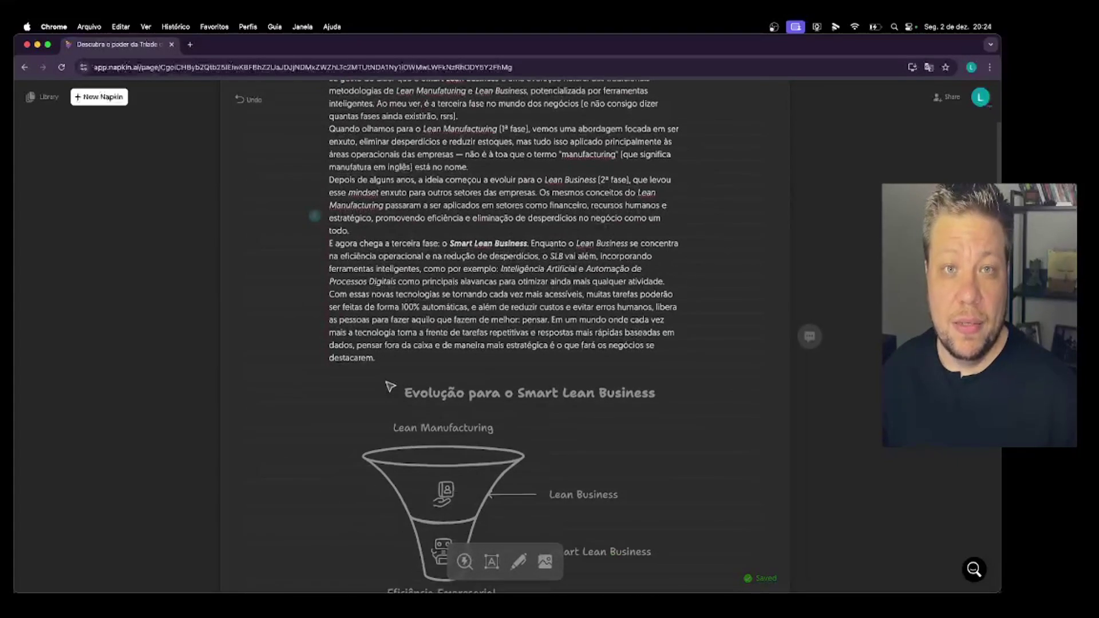
scroll(390, 387, down, 2)
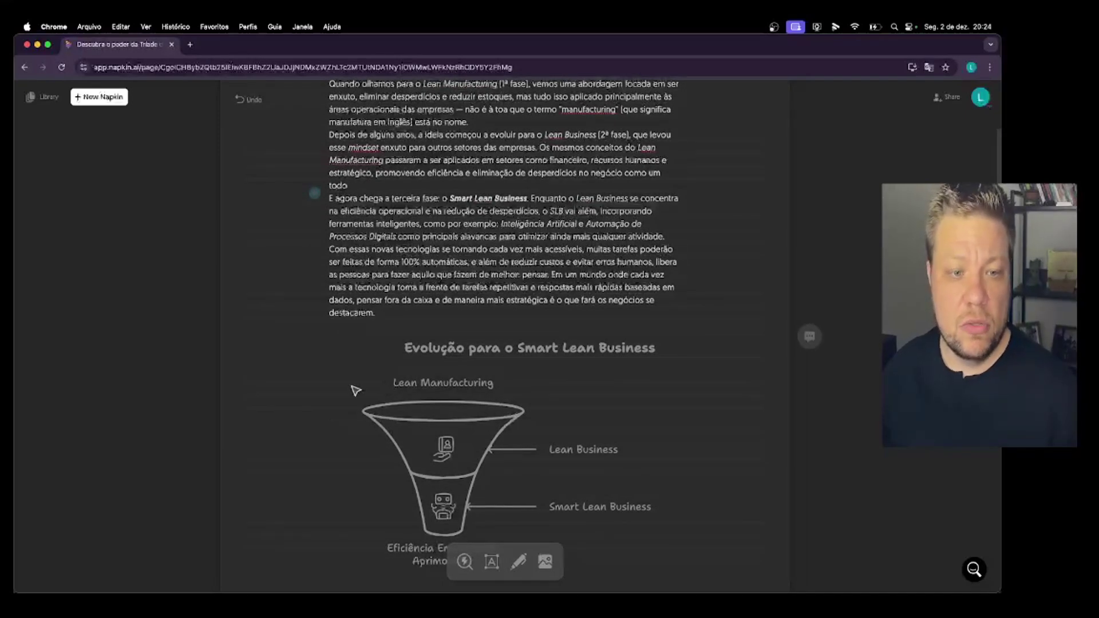
scroll(357, 390, up, 9)
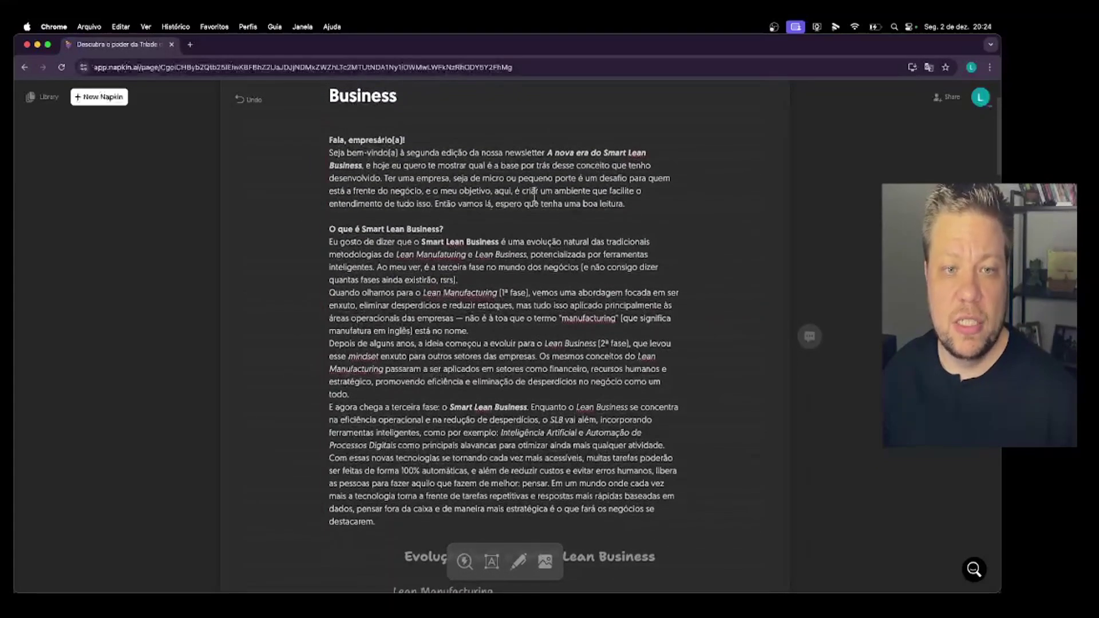
drag(625, 204, 366, 152)
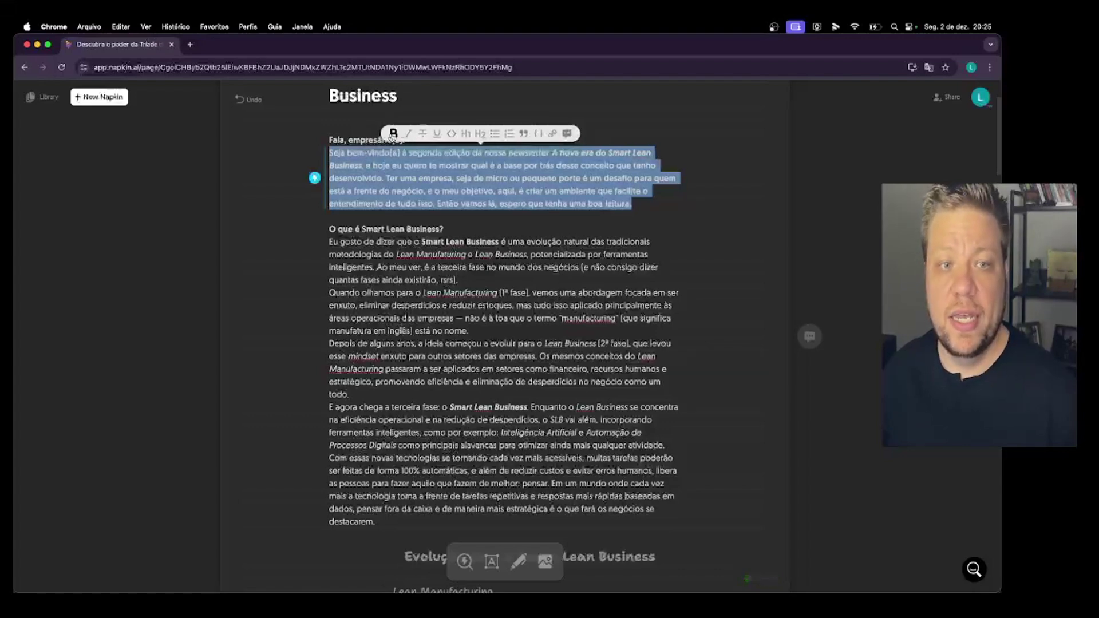
click(391, 134)
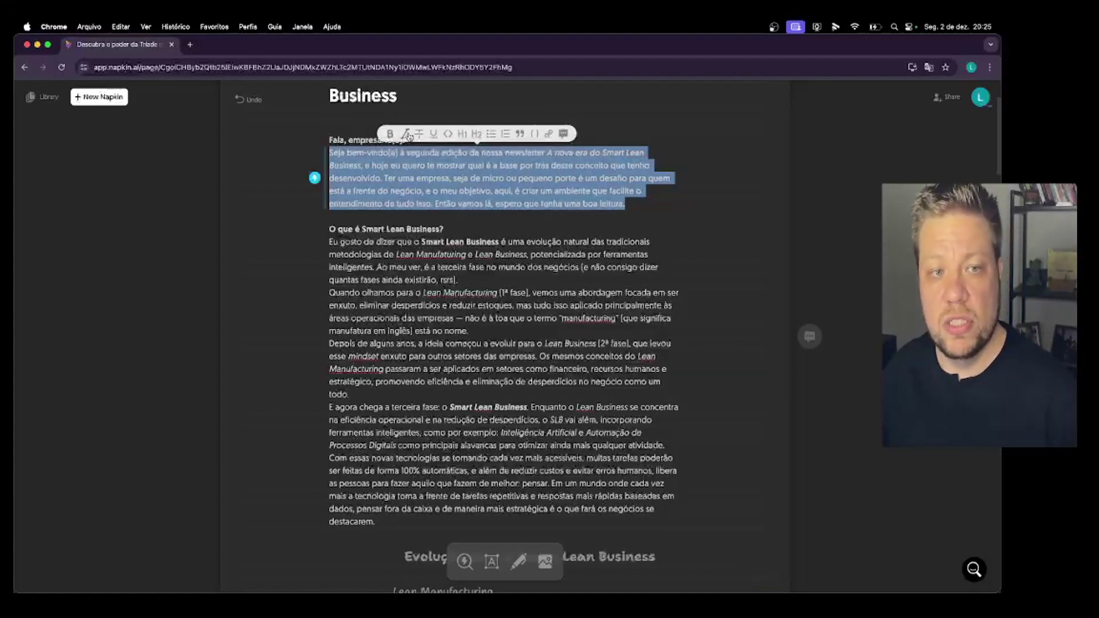
click(405, 133)
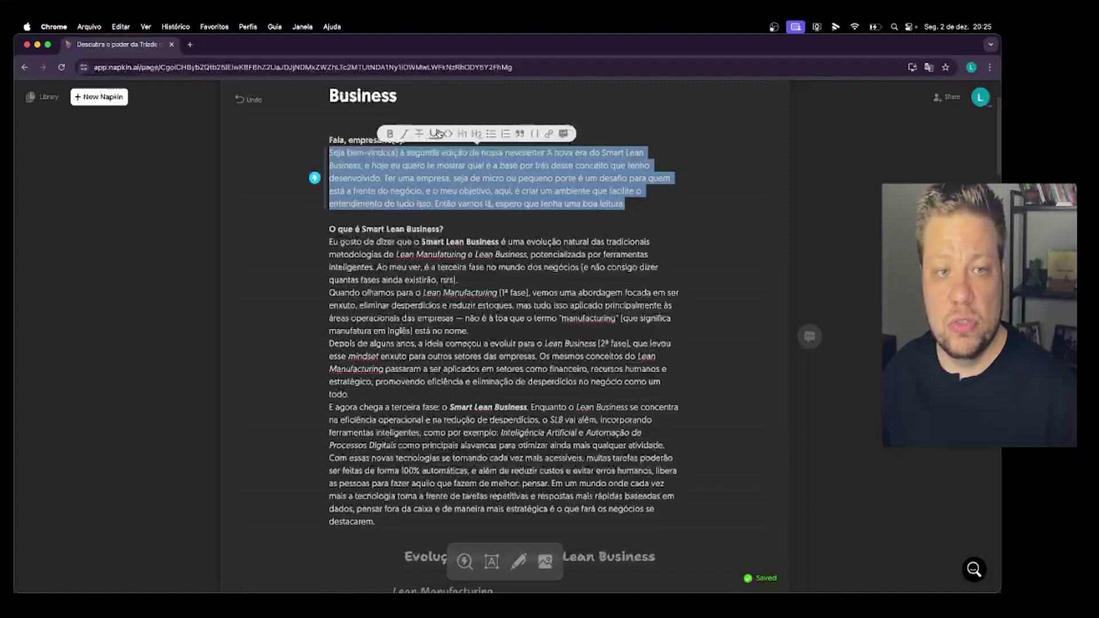
click(433, 134)
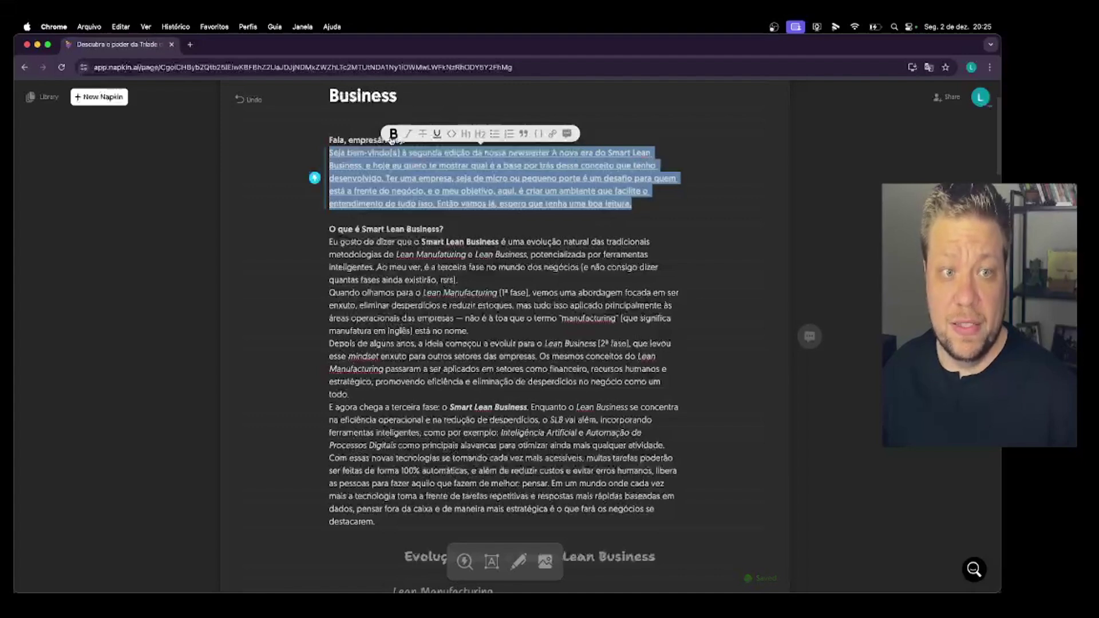
Shorten the title above the funnel visual to "Evolução Smart Lean Business"
scroll(487, 253, down, 5)
scroll(487, 254, down, 1)
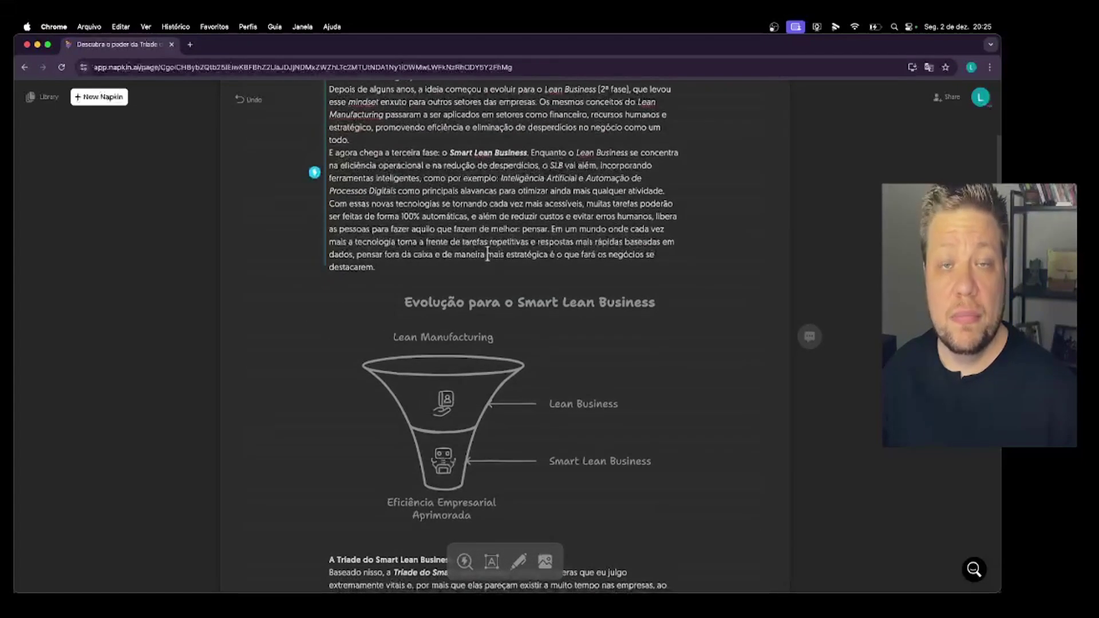
scroll(487, 253, down, 3)
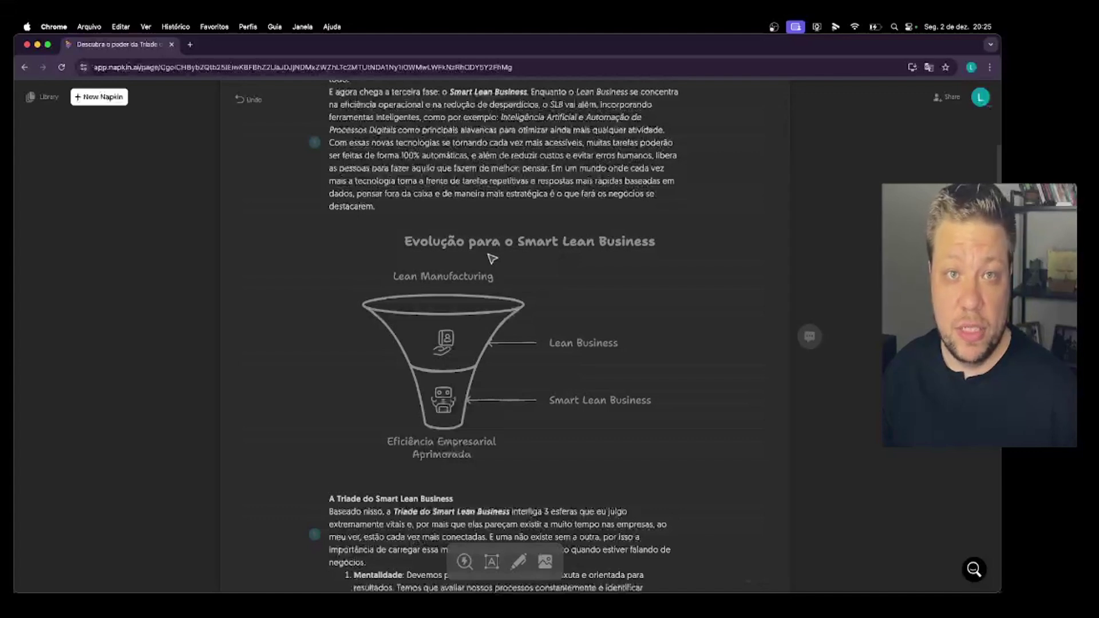
click(508, 246)
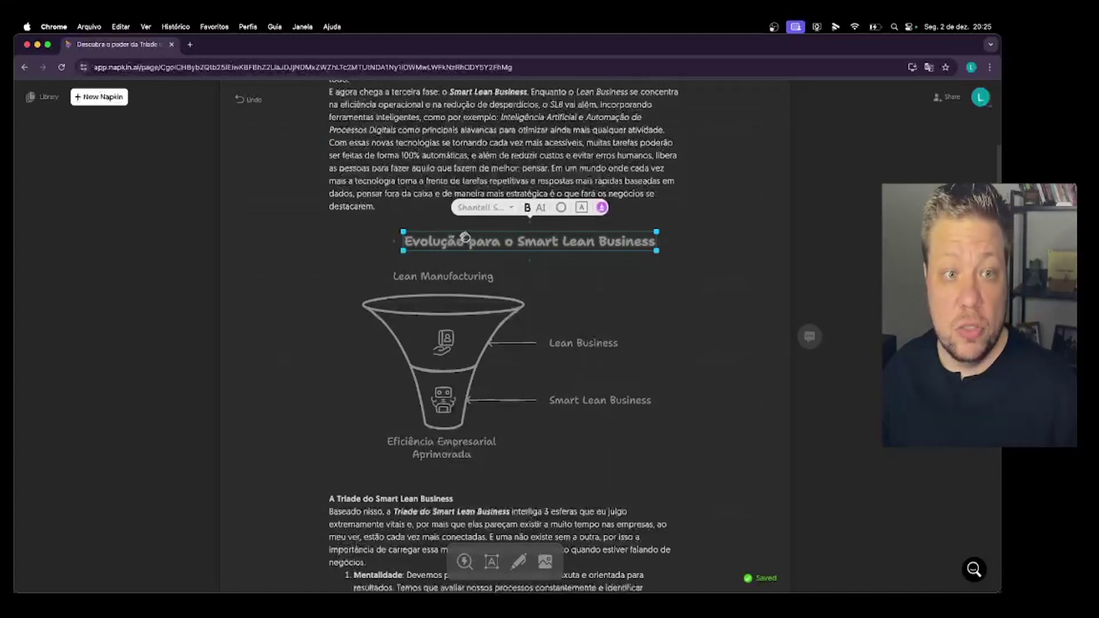
click(513, 243)
click(513, 242)
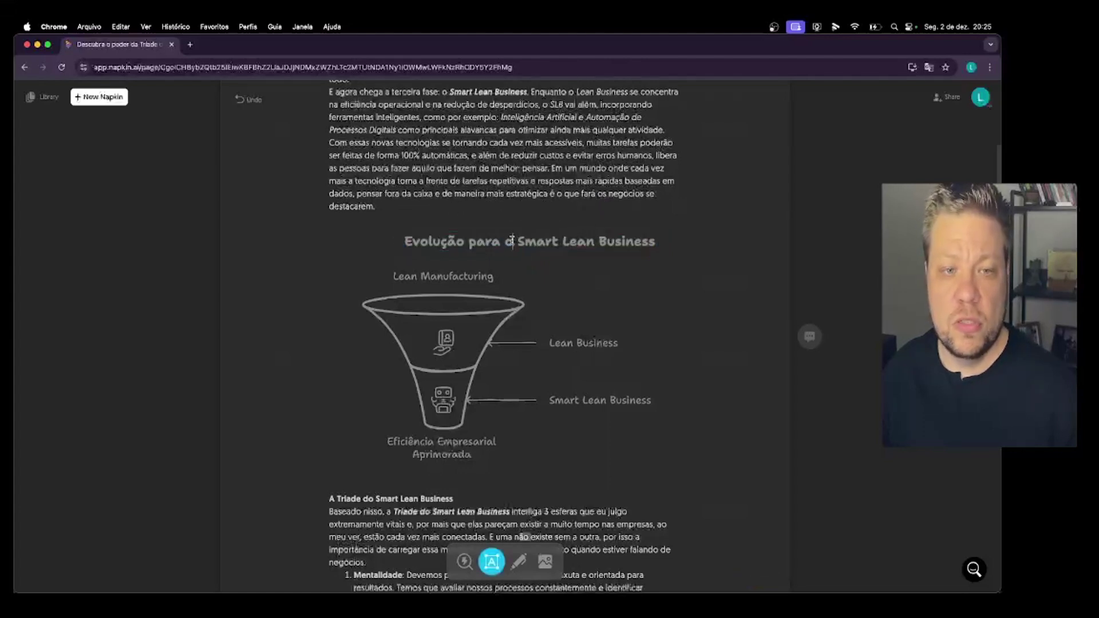
drag(512, 241, 462, 240)
key(BackSpace)
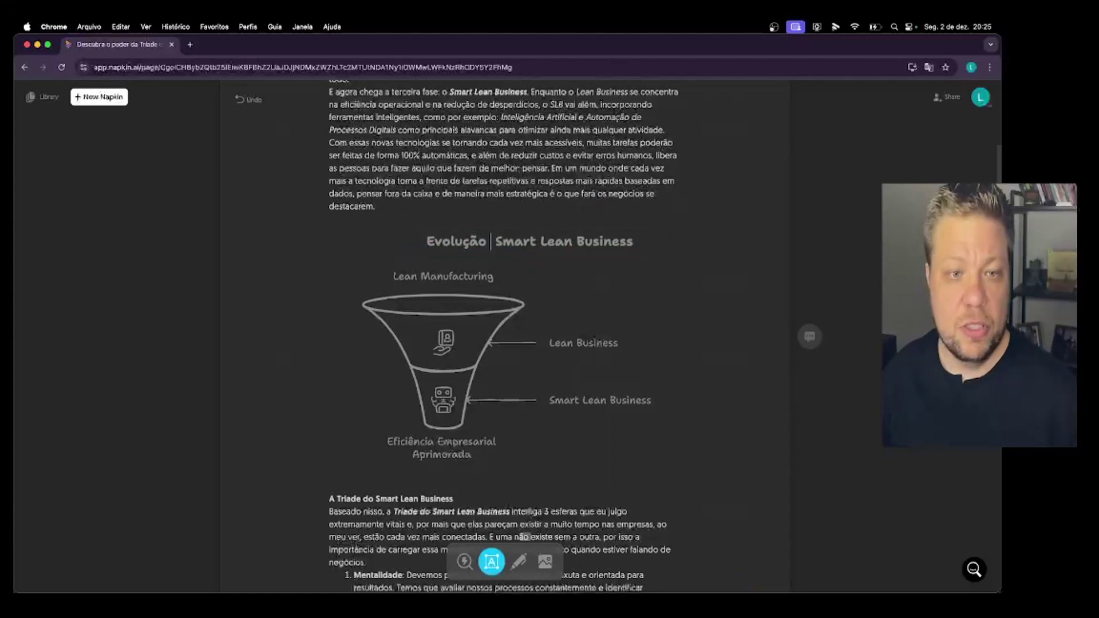
key(BackSpace)
key(Escape)
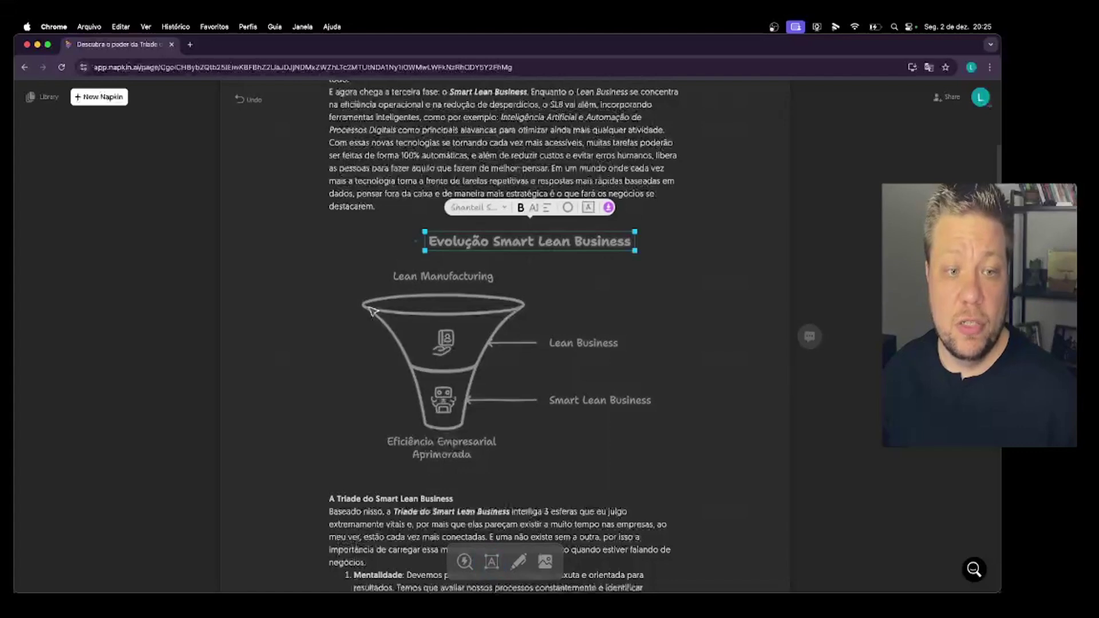
Examine the fill and outline colour options available for the funnel shape
click(374, 313)
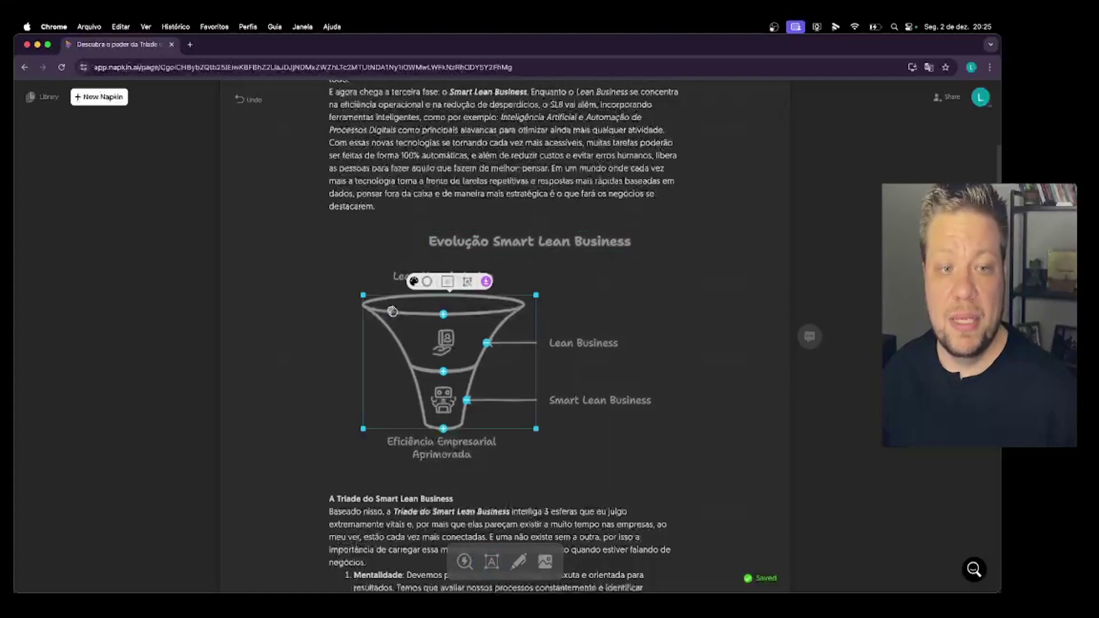
click(413, 281)
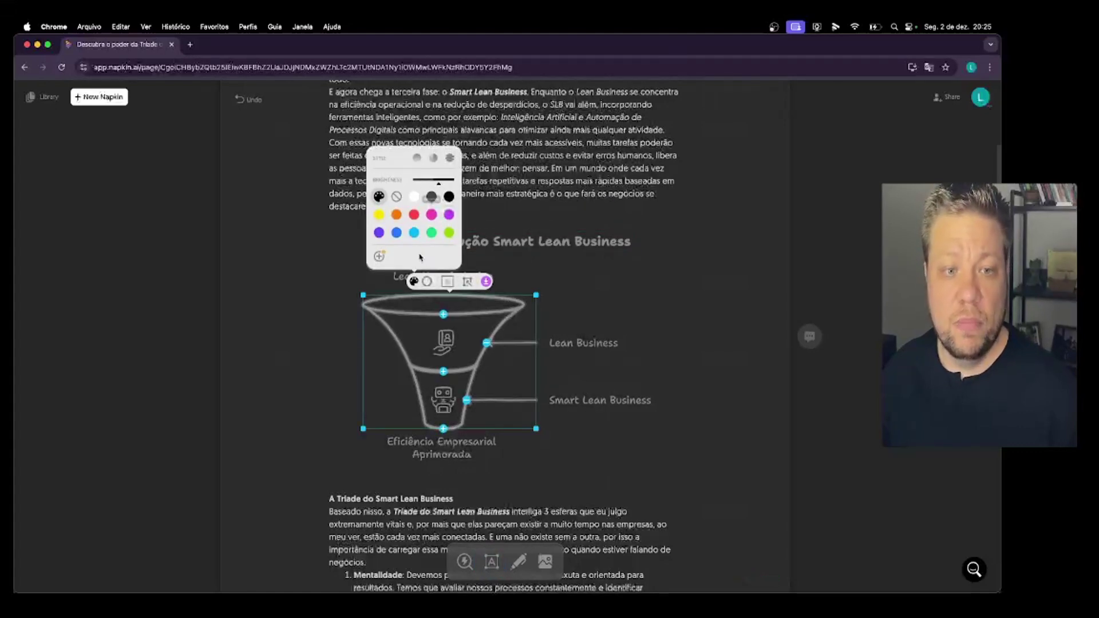
click(345, 346)
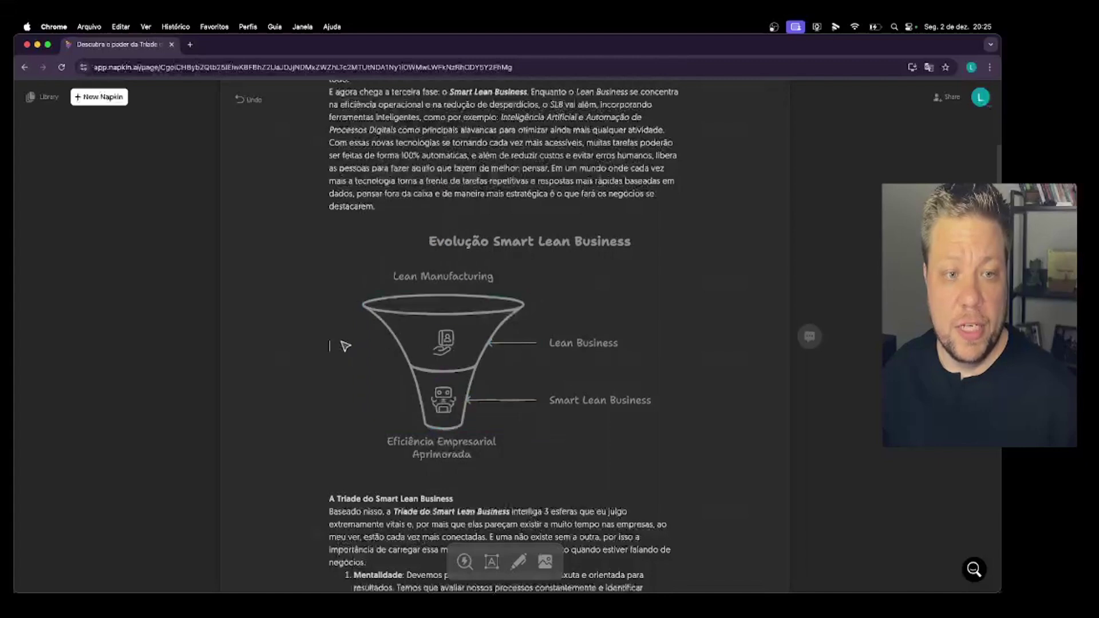
click(398, 315)
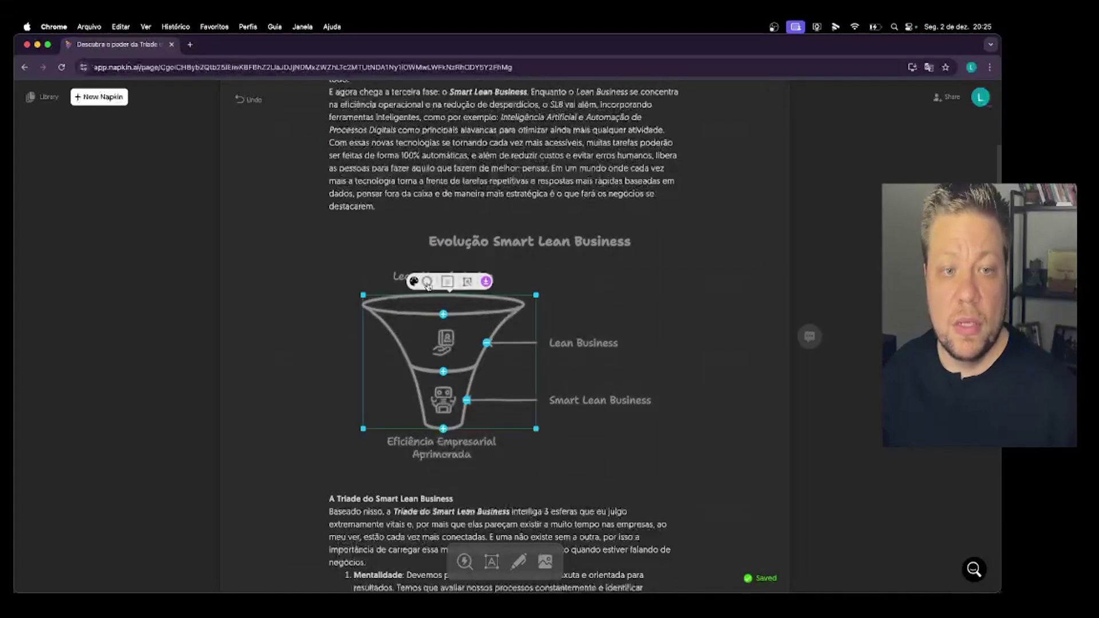
click(428, 282)
Try cloud, rounded rectangle and diamond frames around the funnel visual, and return it to no frame
click(447, 282)
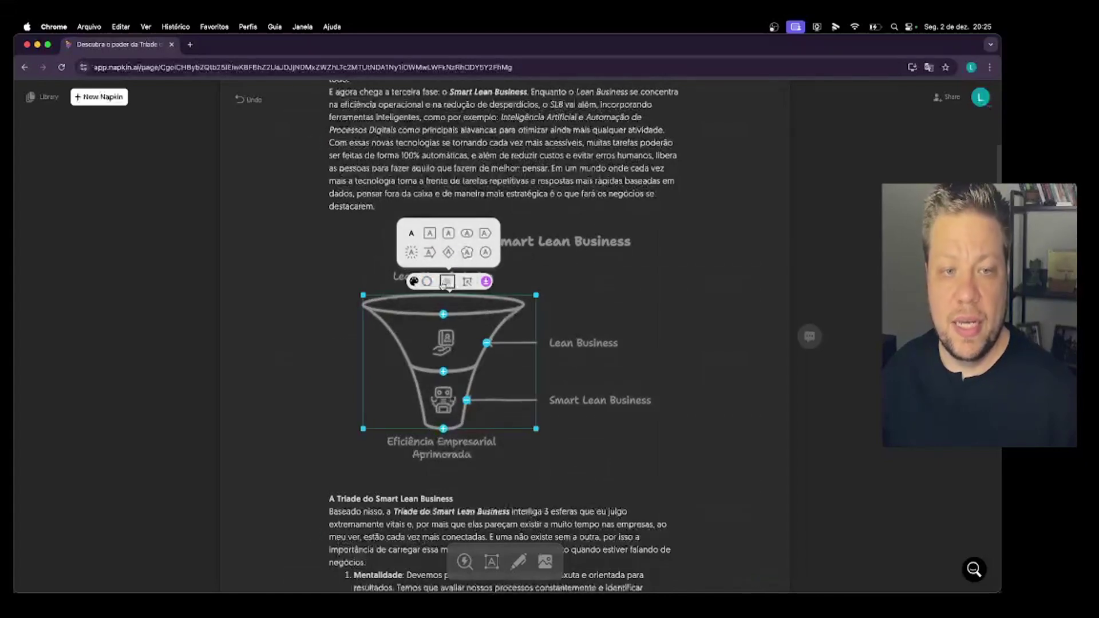
click(466, 253)
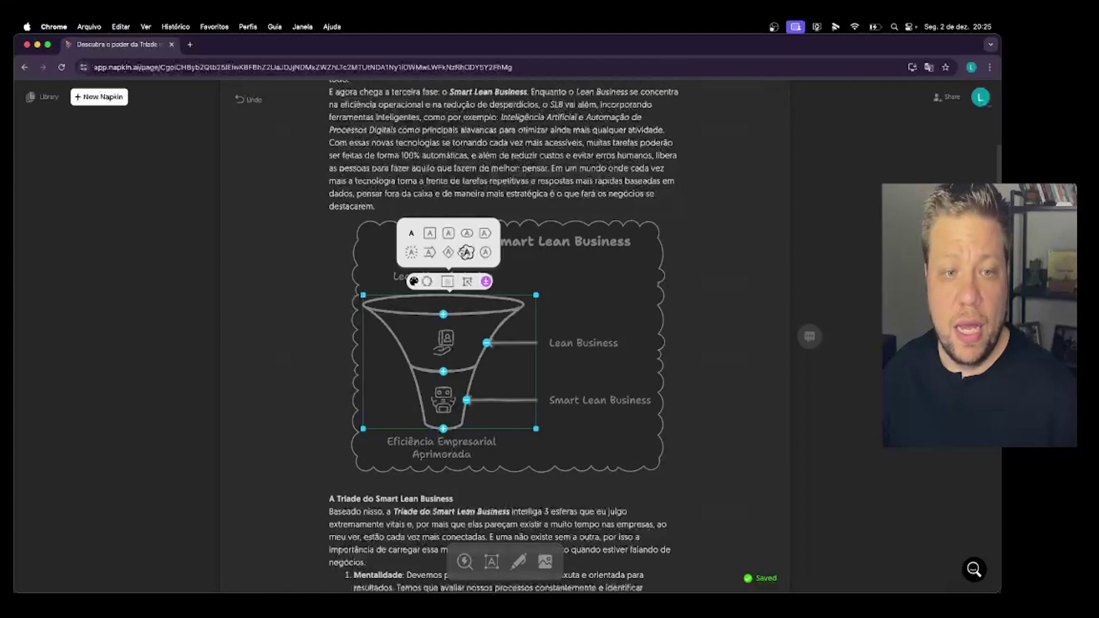
click(448, 233)
click(448, 252)
click(411, 233)
Examine the funnel's outline style and grouping options, leaving the shape deselected
click(427, 282)
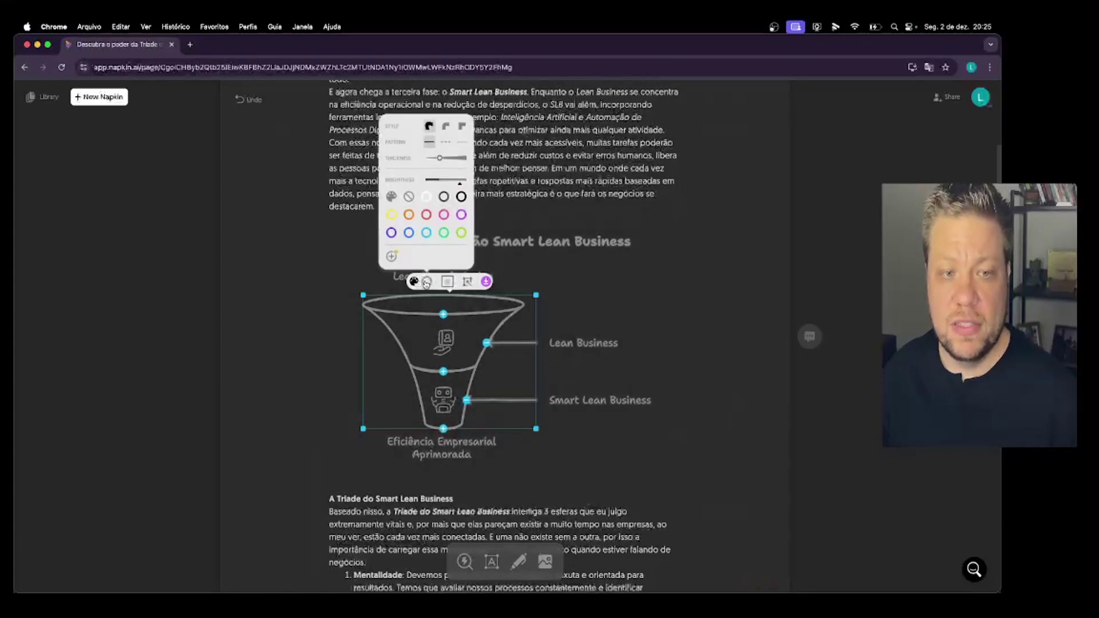
click(467, 281)
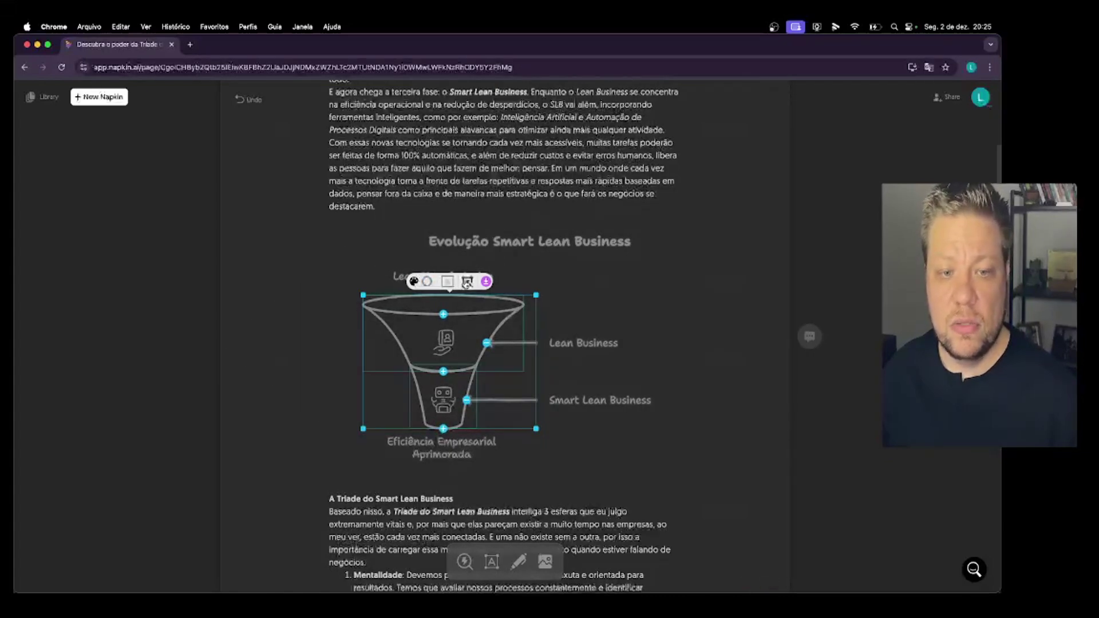
click(630, 319)
Generate visuals from the Mentalidade, Tecnologia and Pessoas items in the "A Tríade do Smart Lean Business" section
scroll(630, 327, down, 6)
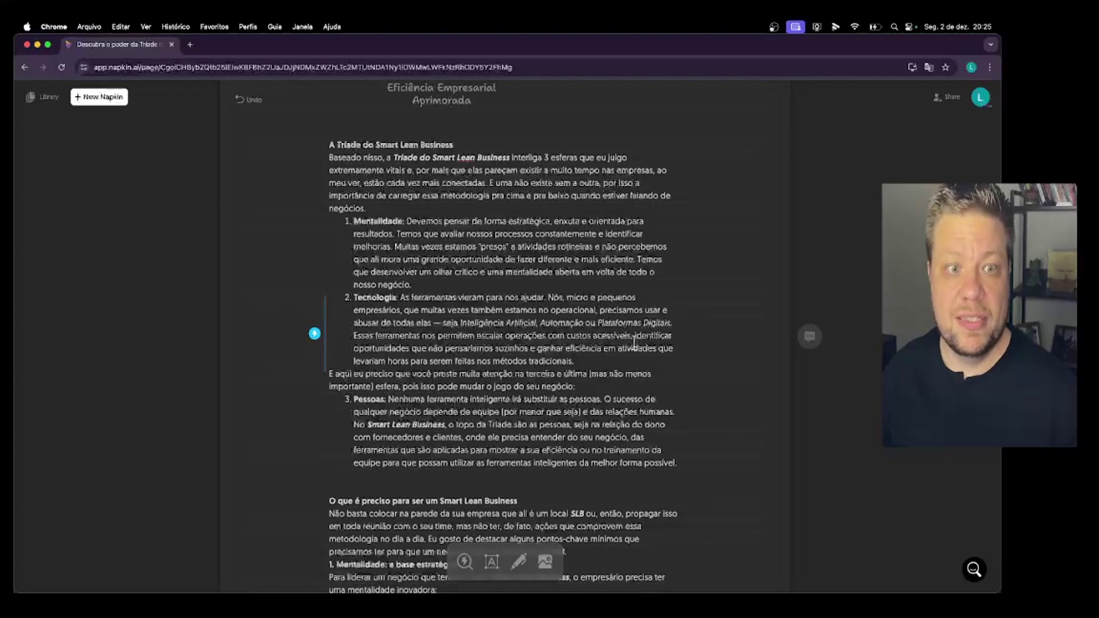
drag(680, 464, 323, 224)
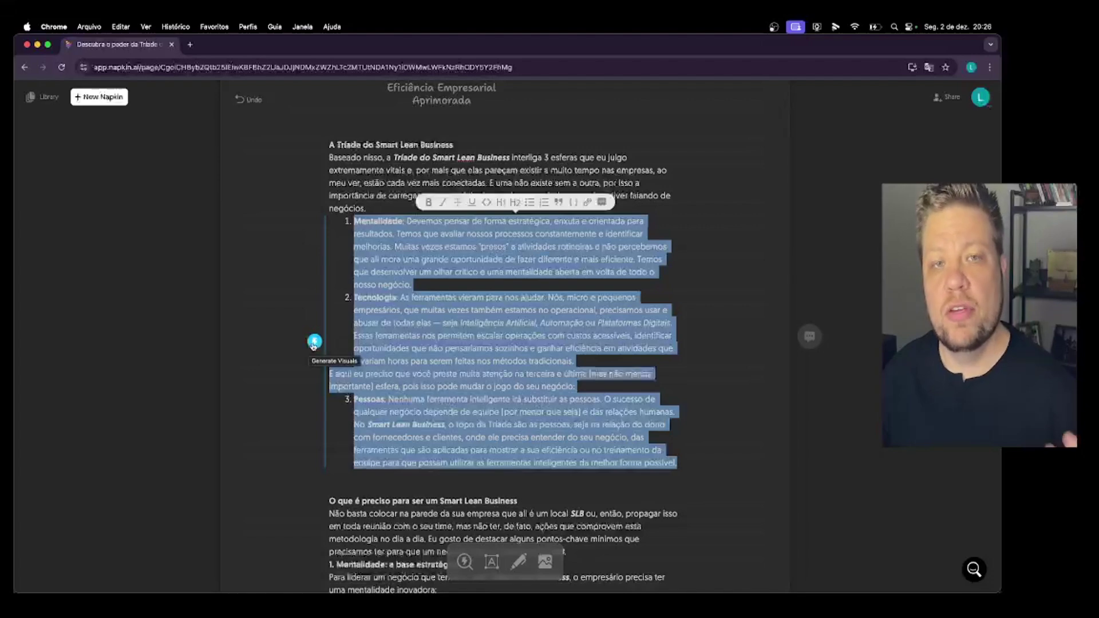
click(314, 342)
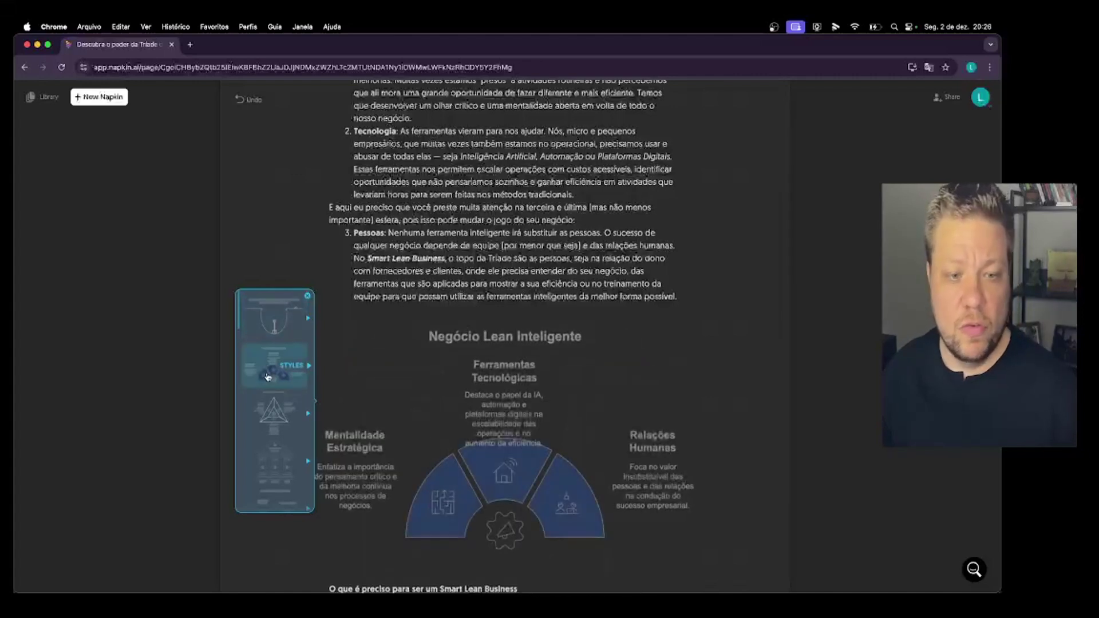
Preview the triangle visual for the three items and choose the three-pillar temple titled "Negócio Lean Inteligente"
click(267, 408)
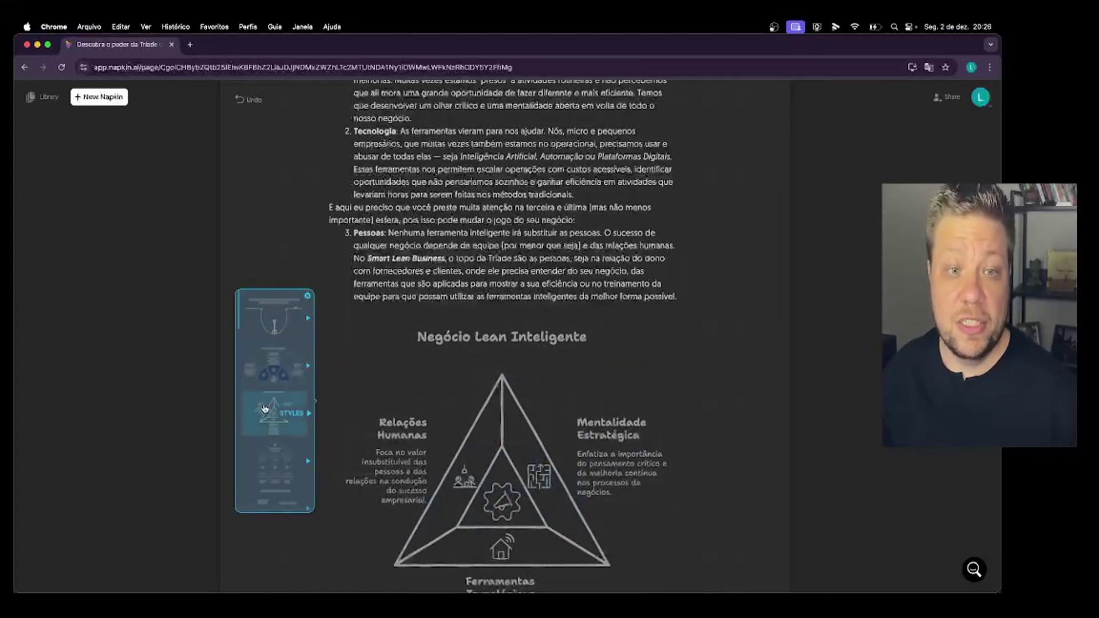
click(276, 452)
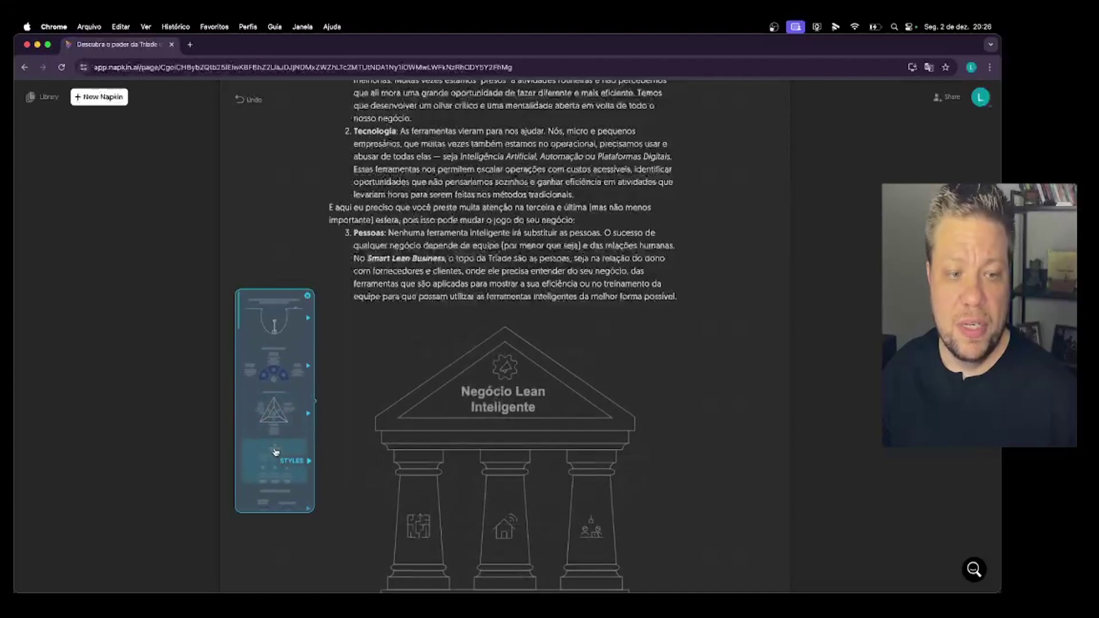
scroll(497, 434, down, 3)
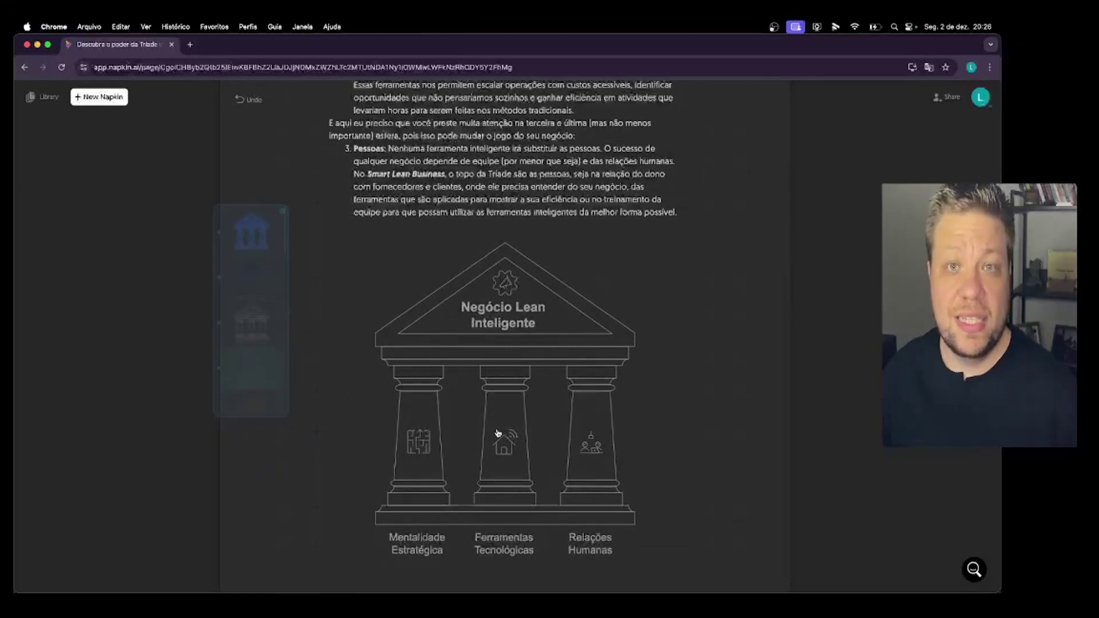
Generate visuals from the five benefit bullets in the "Os Benefícios do Smart Lean Business" section
scroll(498, 433, down, 2)
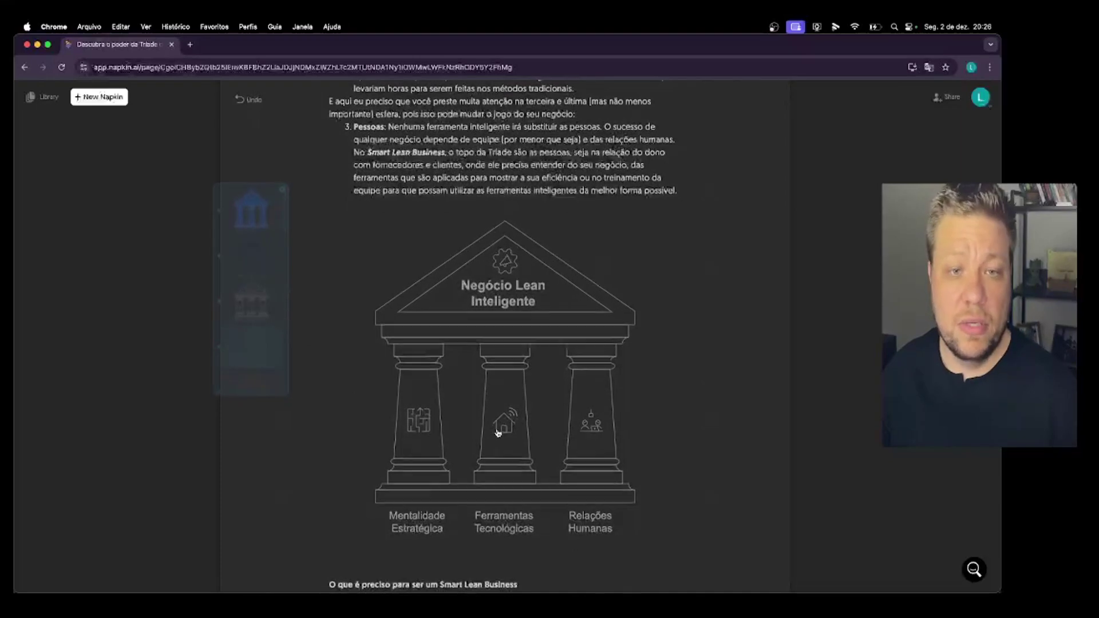
scroll(497, 433, down, 1)
scroll(498, 433, down, 4)
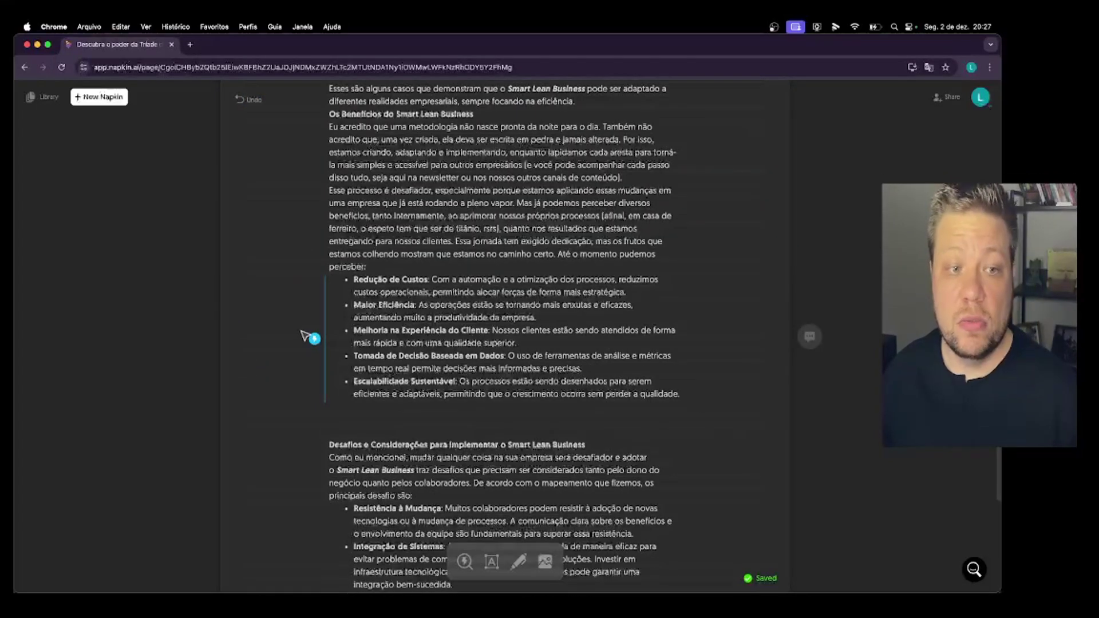
click(314, 339)
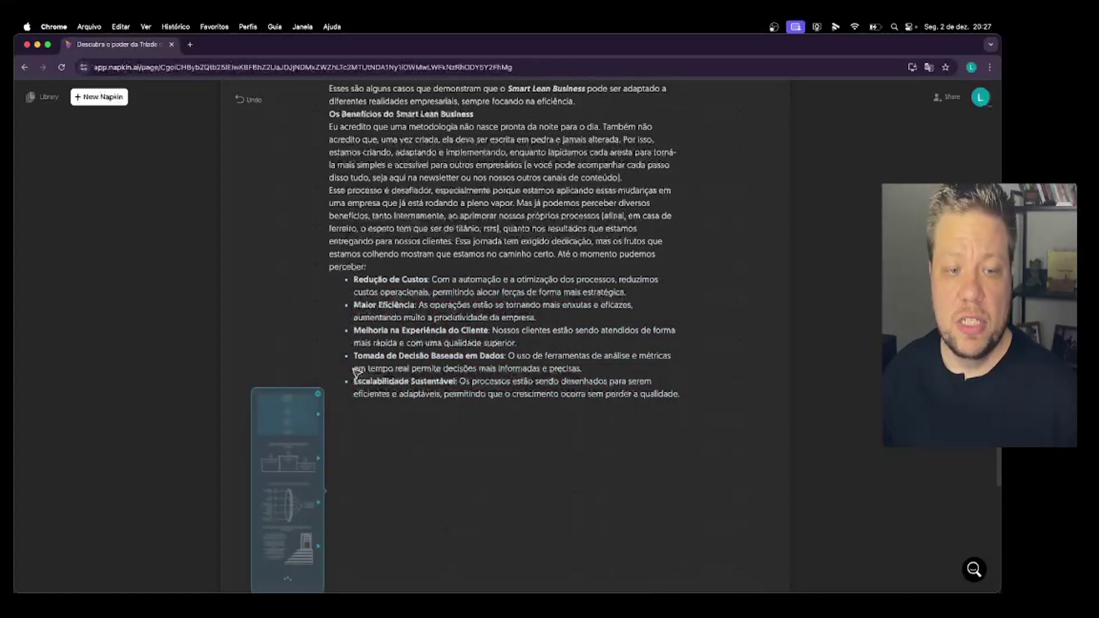
scroll(435, 389, down, 3)
scroll(435, 389, down, 2)
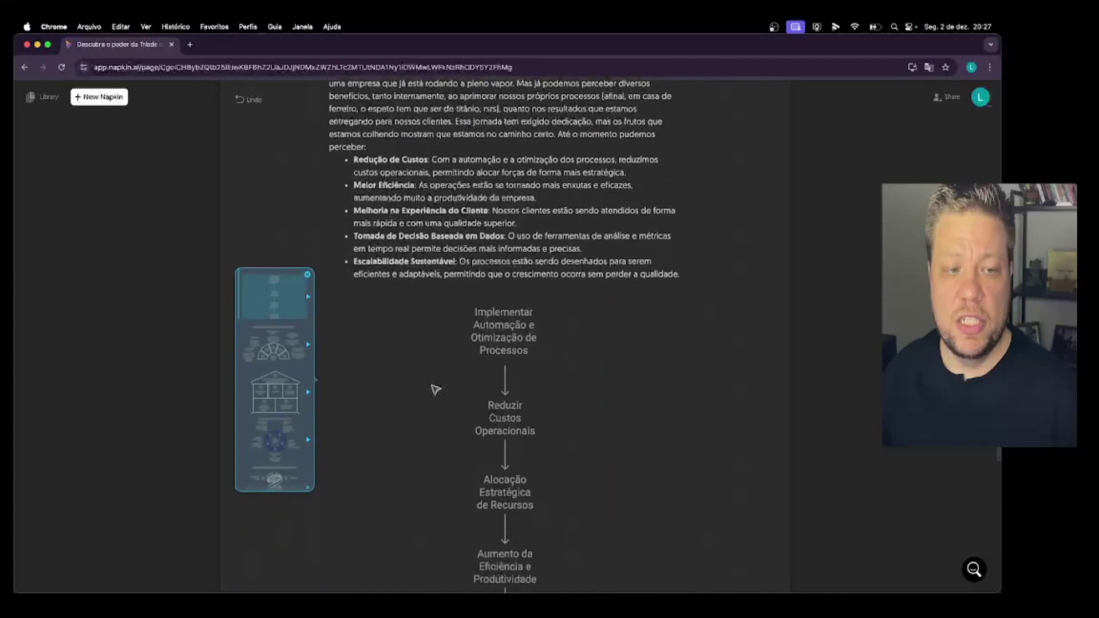
Preview the house, DNA helix, chain and padlock visuals suggested for the five benefits
click(277, 355)
click(275, 391)
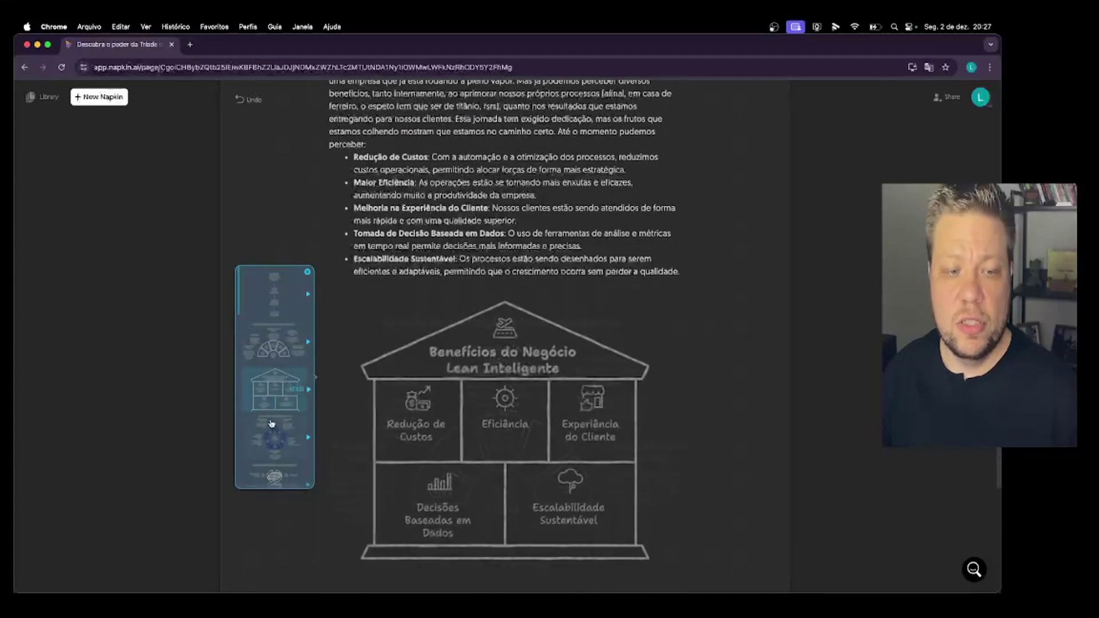
click(273, 436)
scroll(275, 435, down, 1)
click(275, 436)
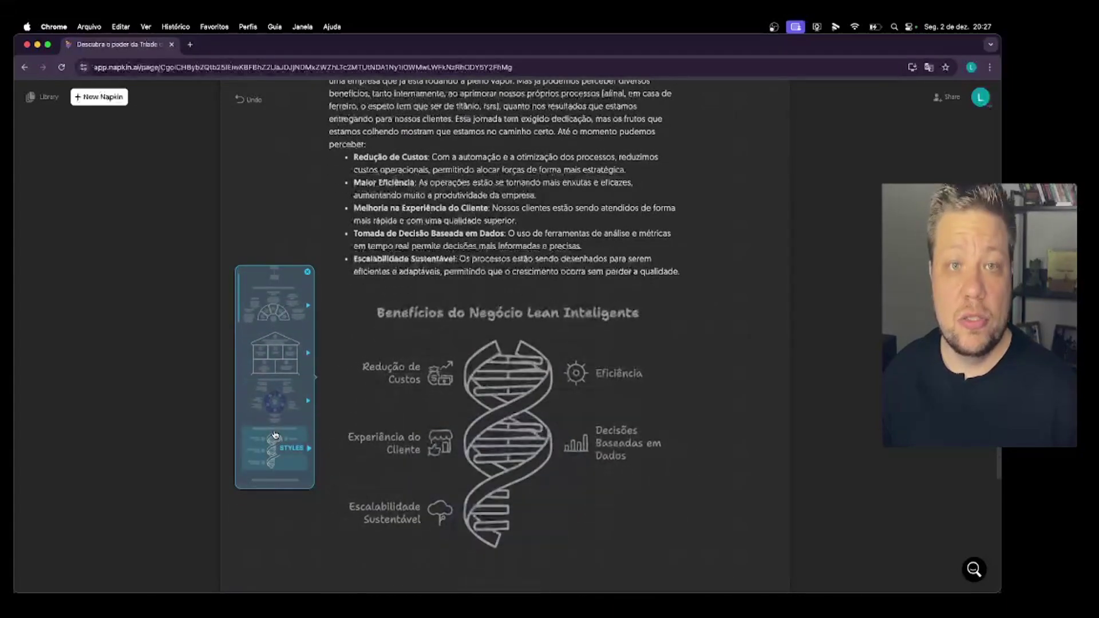
scroll(274, 435, down, 2)
click(275, 435)
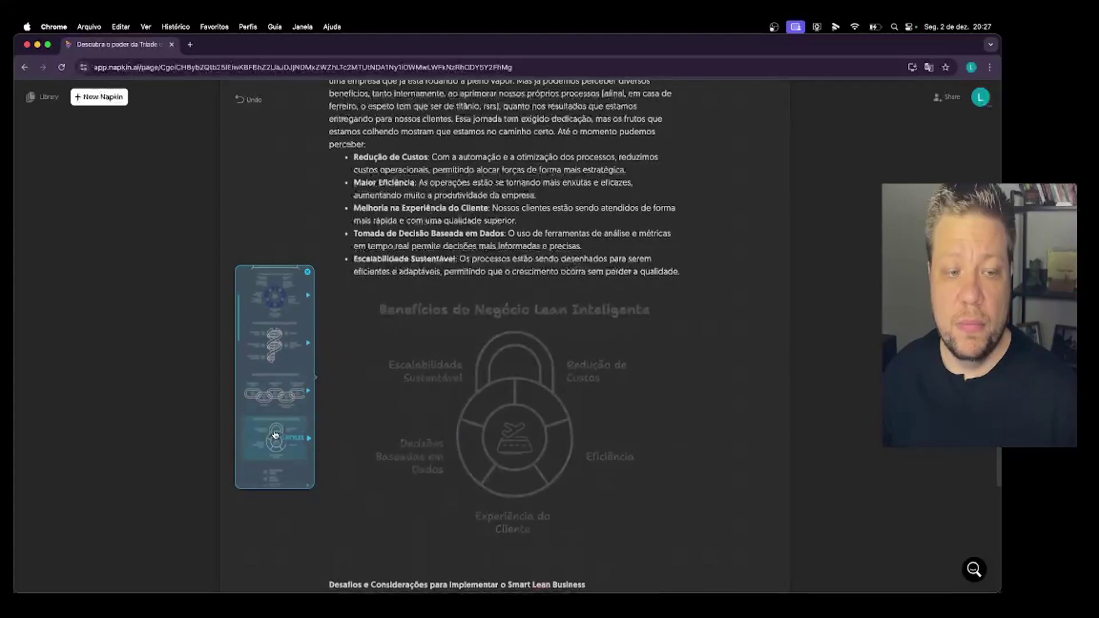
scroll(275, 435, down, 1)
click(275, 434)
click(276, 407)
click(276, 361)
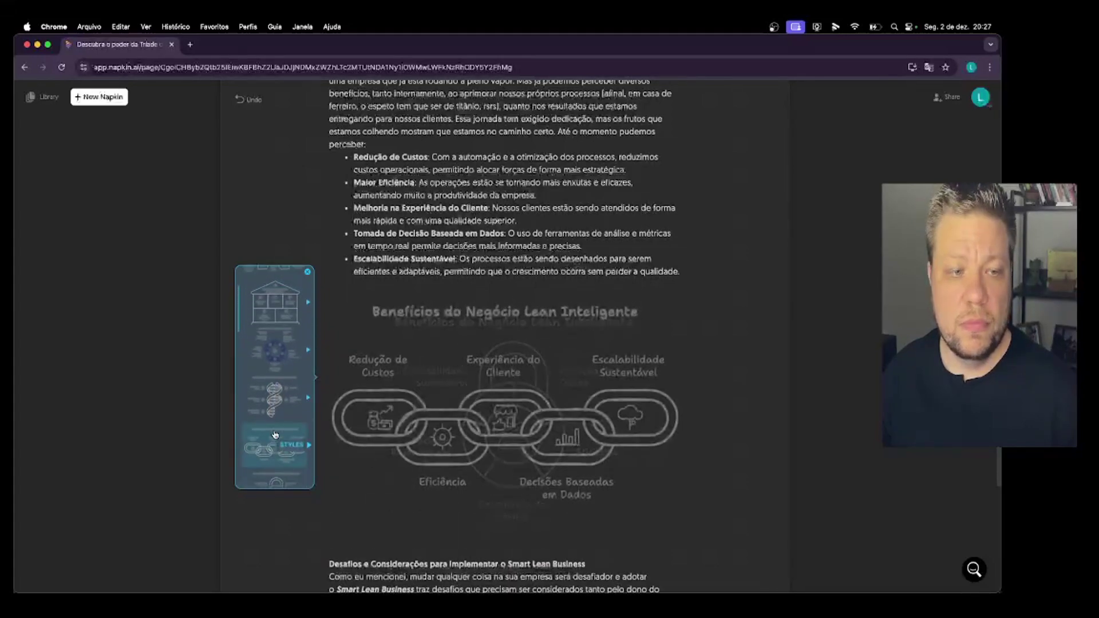
Choose the five-segment semicircle visual titled "Benefícios do Negócio Lean Inteligente" in the single-colour hand-drawn style
scroll(275, 362, up, 2)
click(276, 362)
scroll(279, 344, up, 1)
click(278, 336)
click(278, 336)
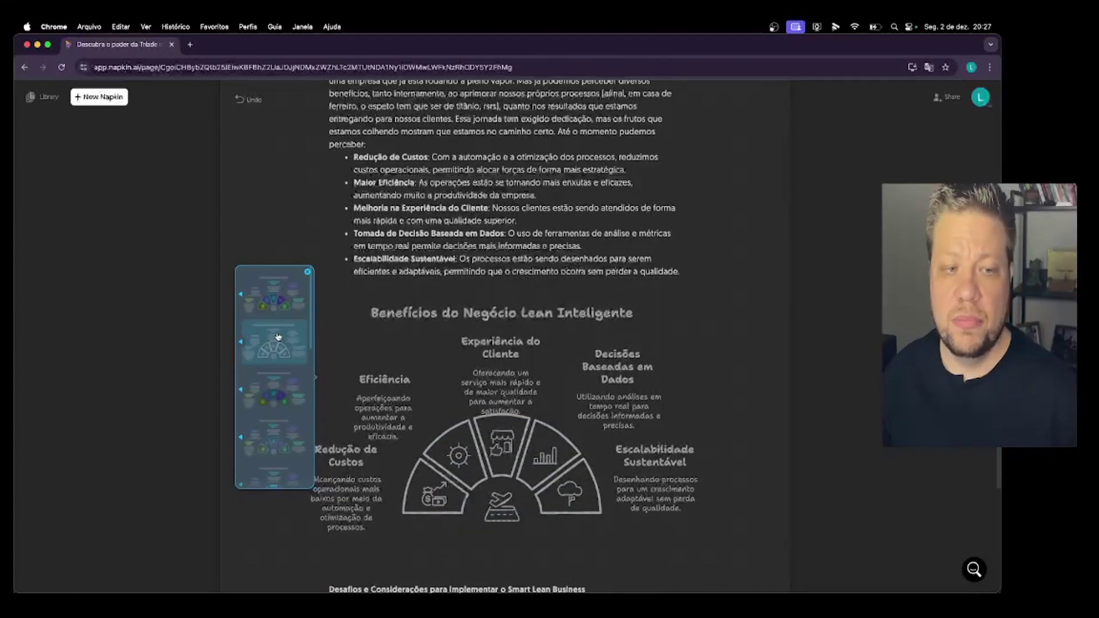
click(369, 331)
scroll(369, 330, down, 3)
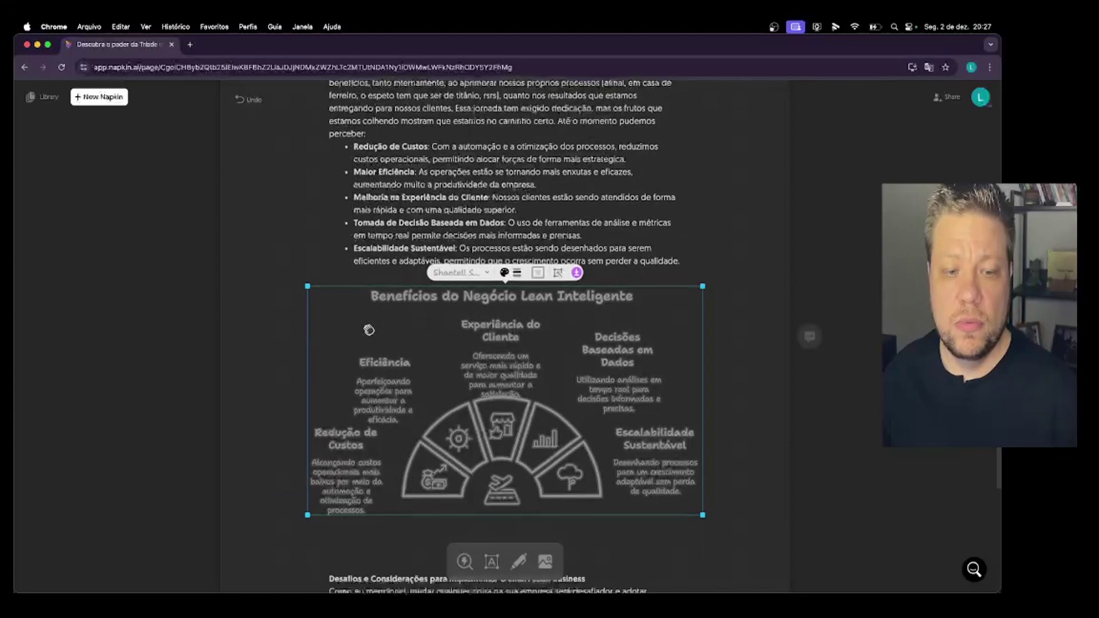
scroll(369, 331, up, 2)
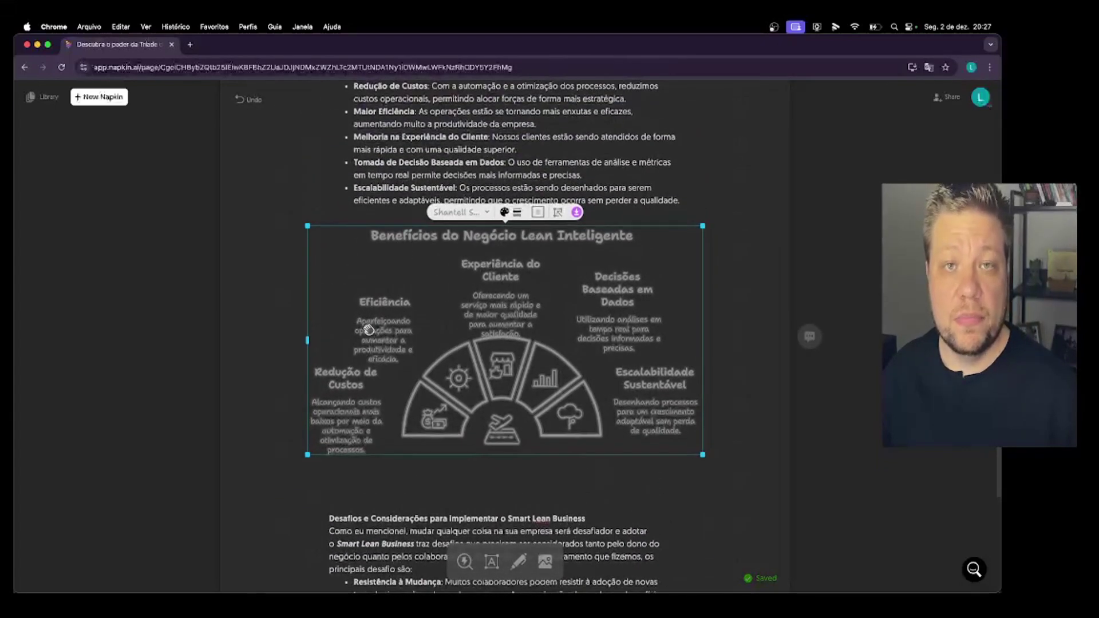
scroll(369, 330, up, 6)
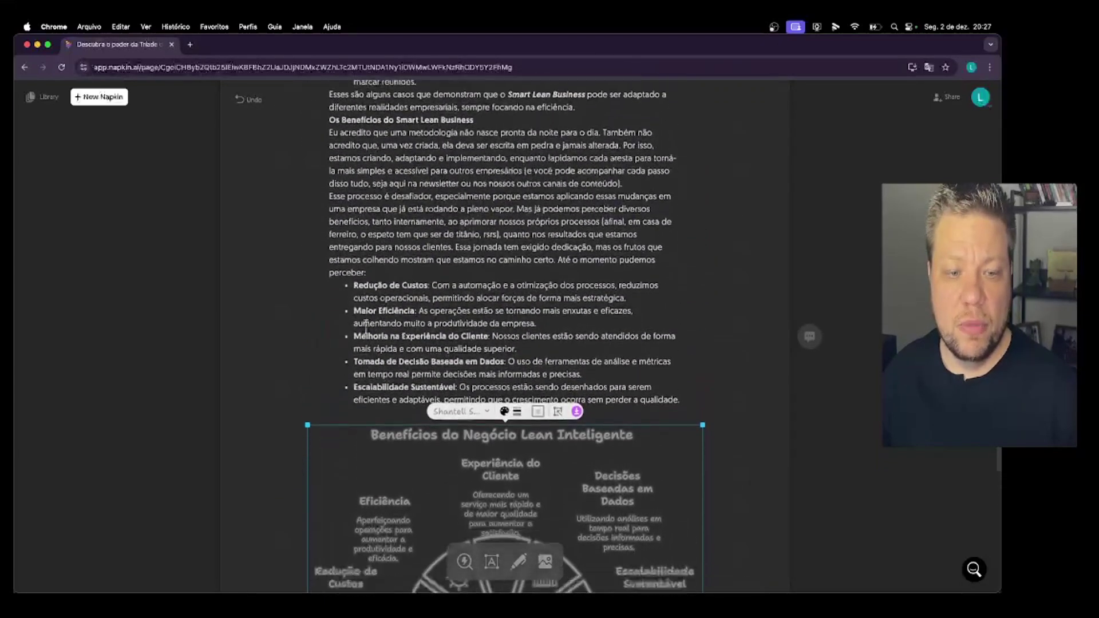
scroll(366, 327, down, 4)
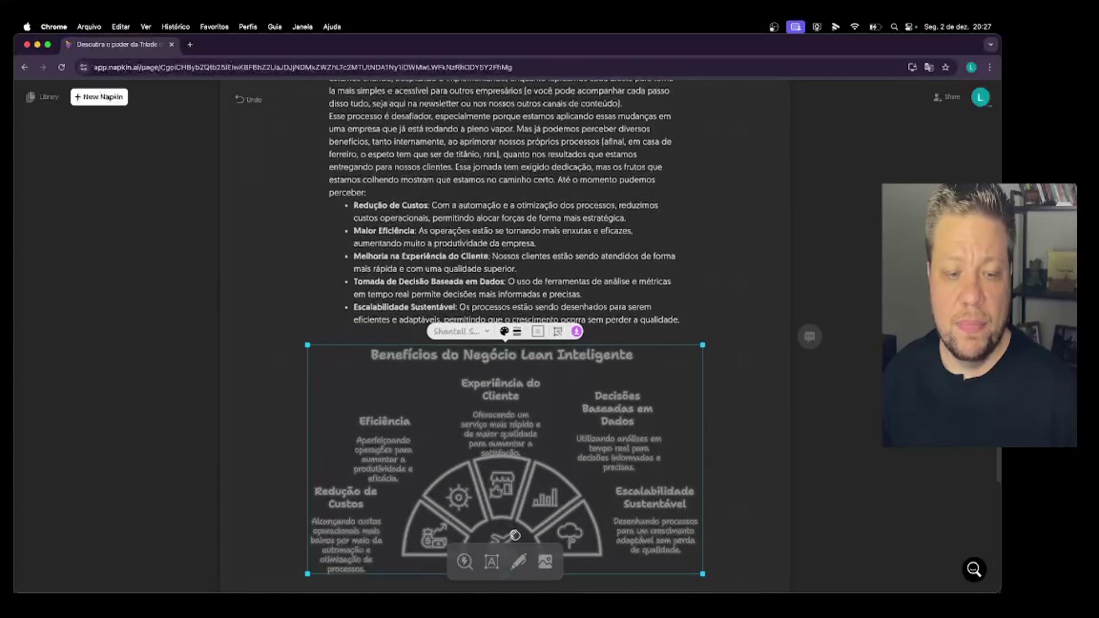
Try adding a dog icon with Spark Search below the Escalabilidade Sustentável text, and delete it
scroll(464, 562, down, 3)
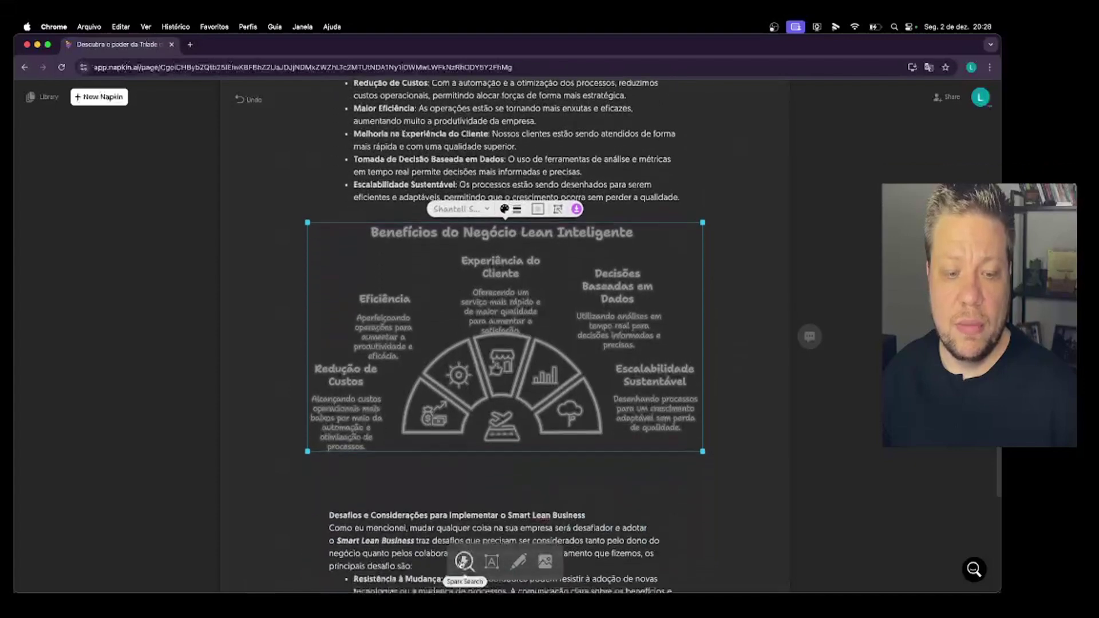
scroll(462, 564, down, 1)
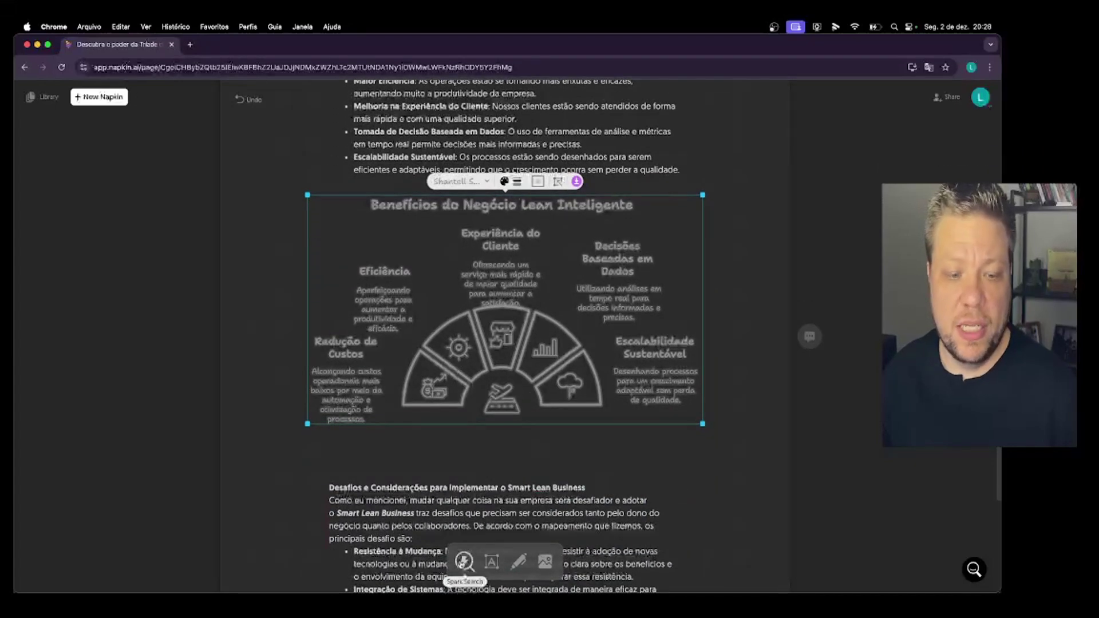
click(464, 562)
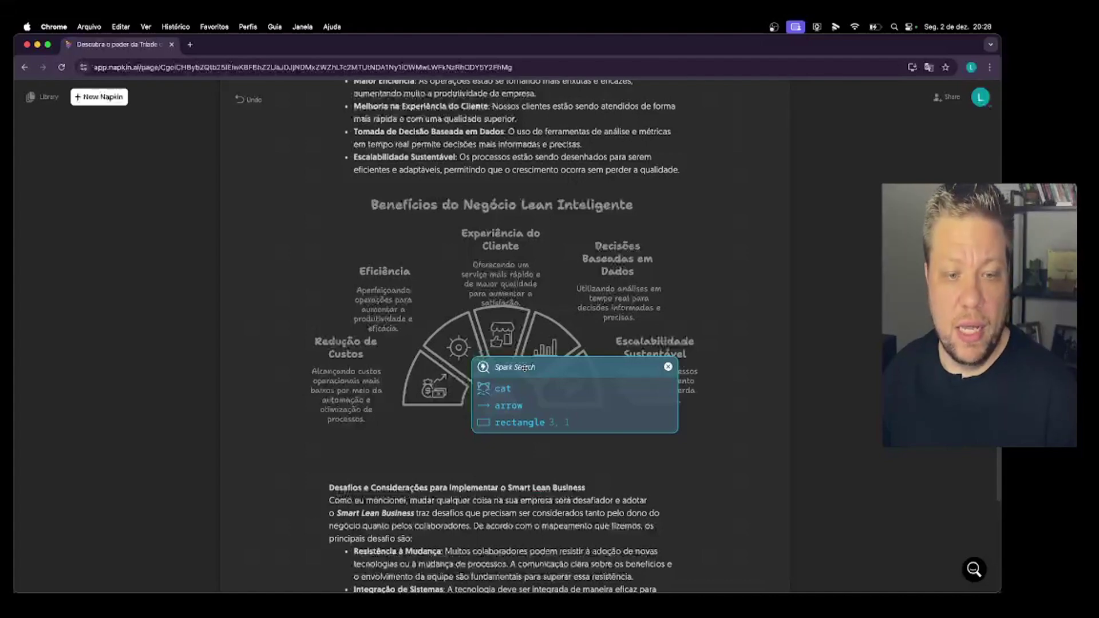
text(do)
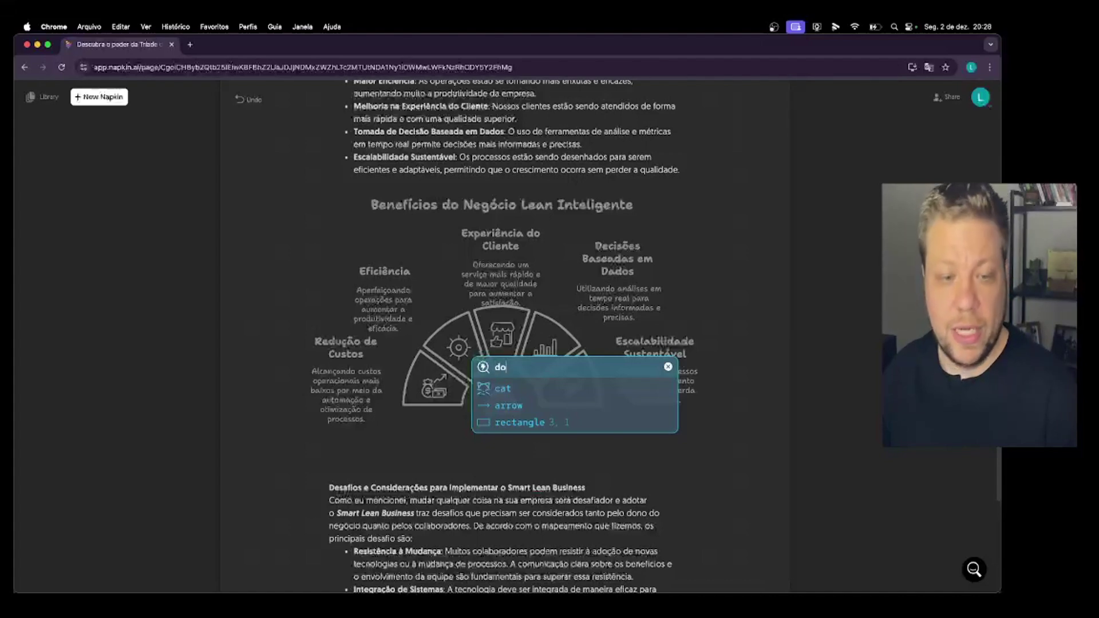
text(gt)
key(BackSpace)
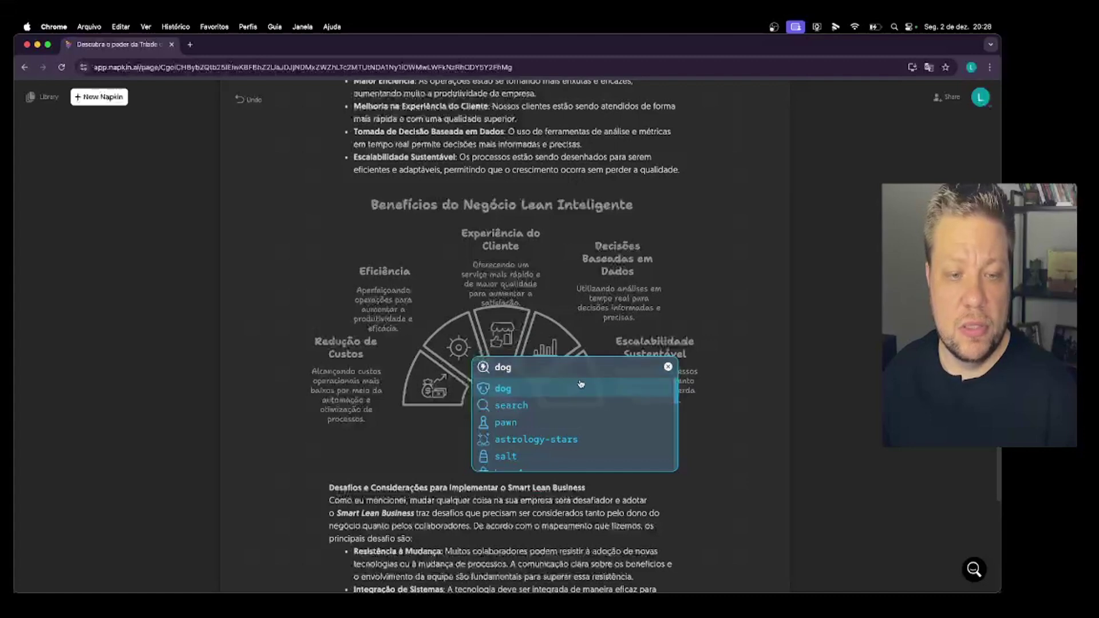
click(542, 388)
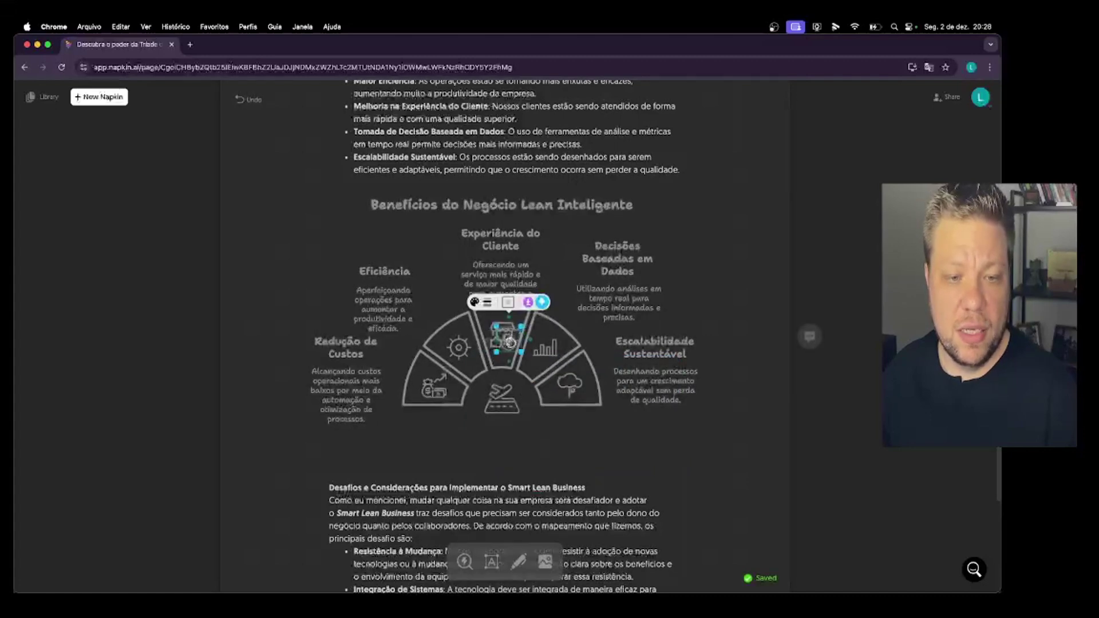
drag(628, 443, 667, 447)
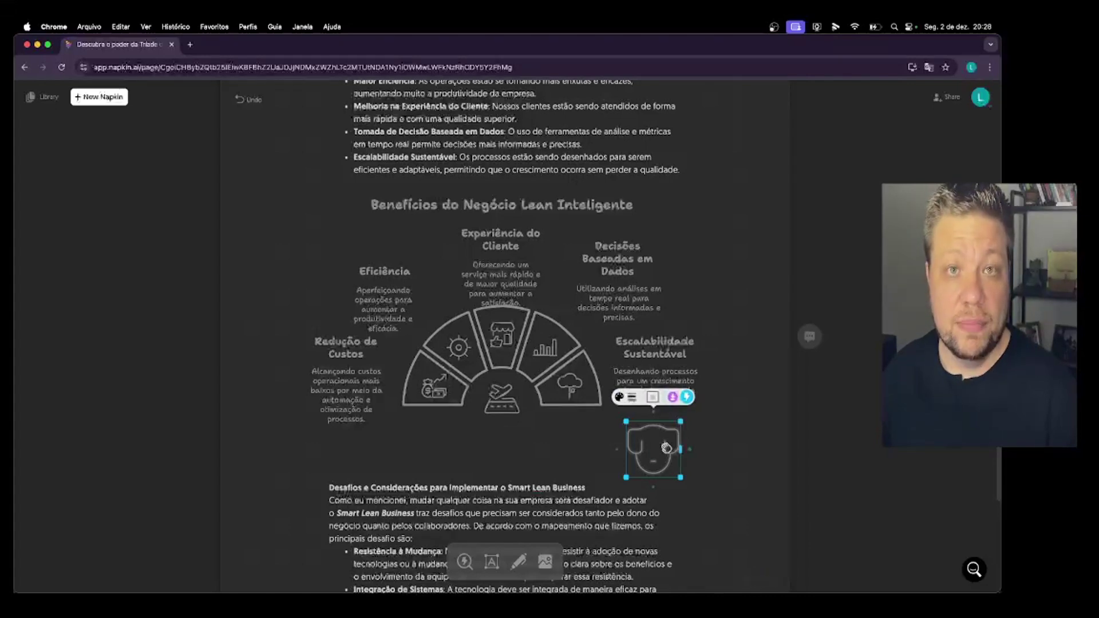
key(BackSpace)
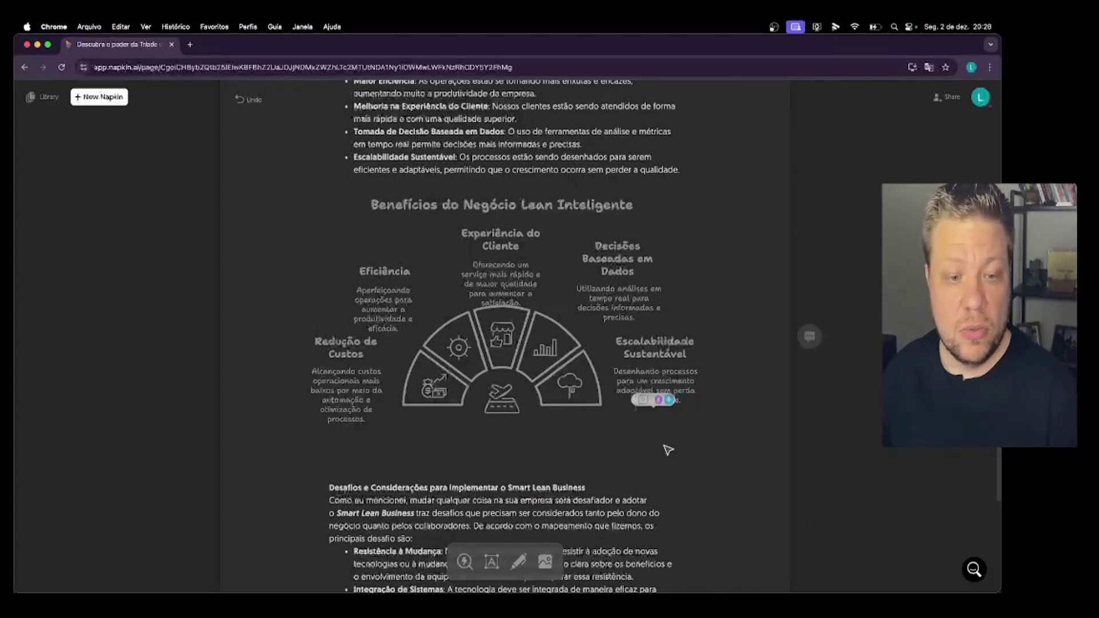
Sketch a small shape below the Escalabilidade Sustentável text as a ring of radiating dashes, and draw a short stroke inside it
click(518, 562)
mouse_move(694, 464)
mouse_down()
mouse_move(694, 452)
mouse_move(641, 471)
mouse_move(637, 449)
mouse_move(695, 478)
mouse_move(694, 458)
mouse_up()
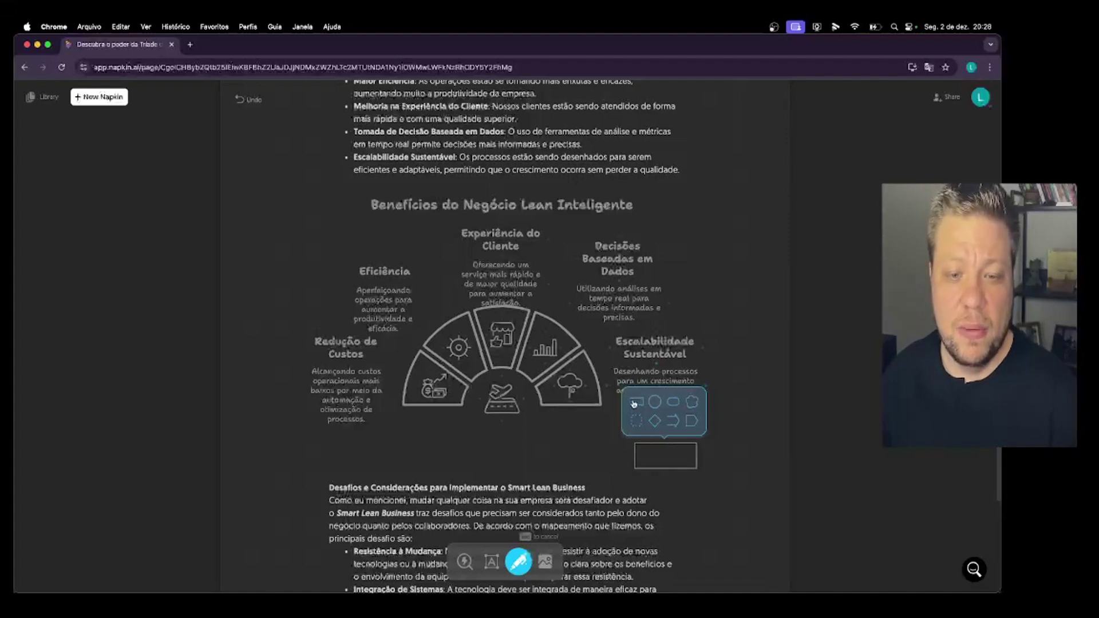
click(636, 419)
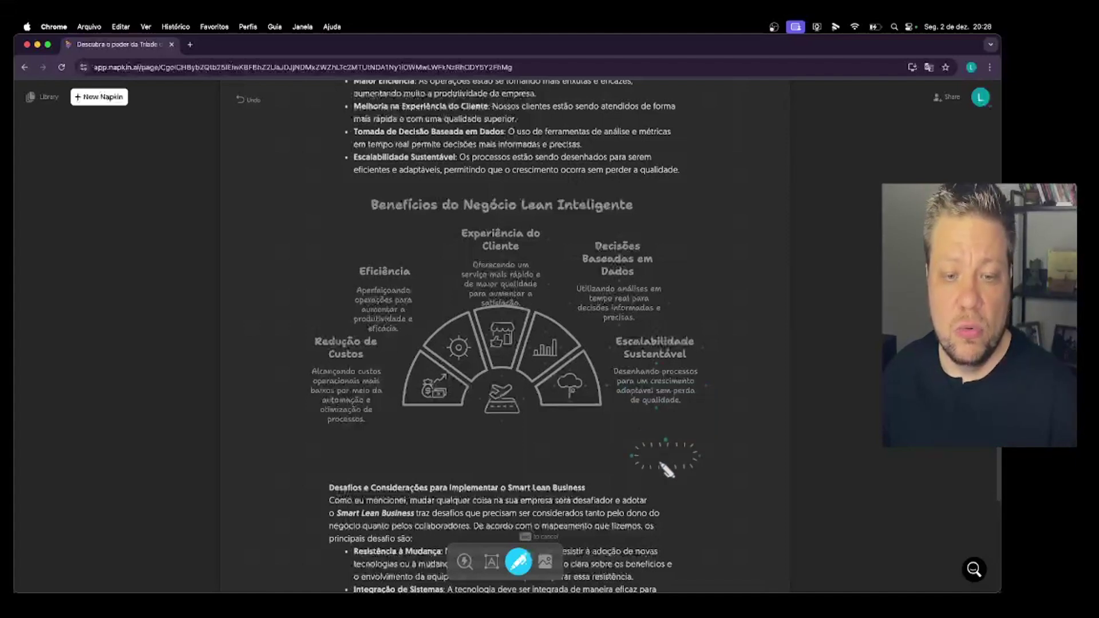
drag(666, 461, 663, 442)
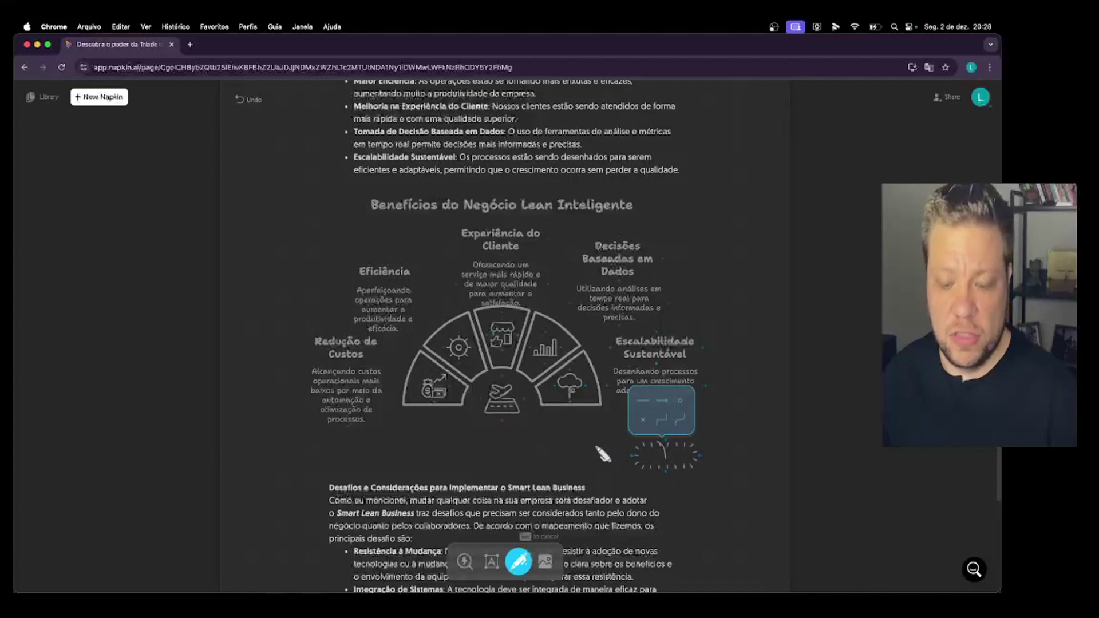
key(Escape)
Look at the ways to import an image, including upload from the computer, and close without importing
scroll(607, 461, down, 1)
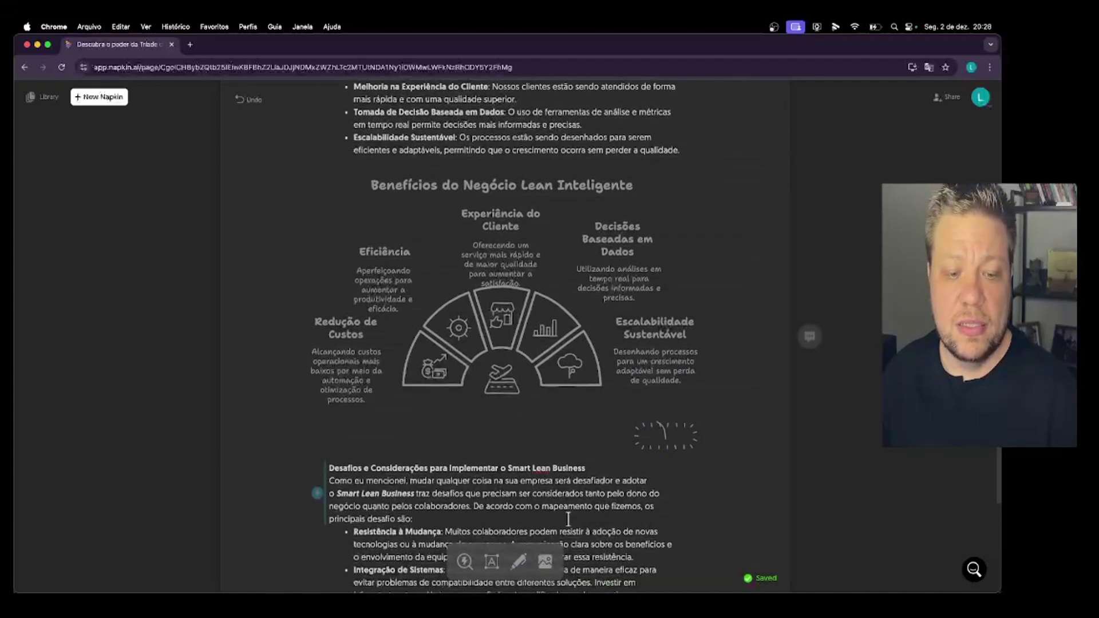
scroll(568, 519, down, 5)
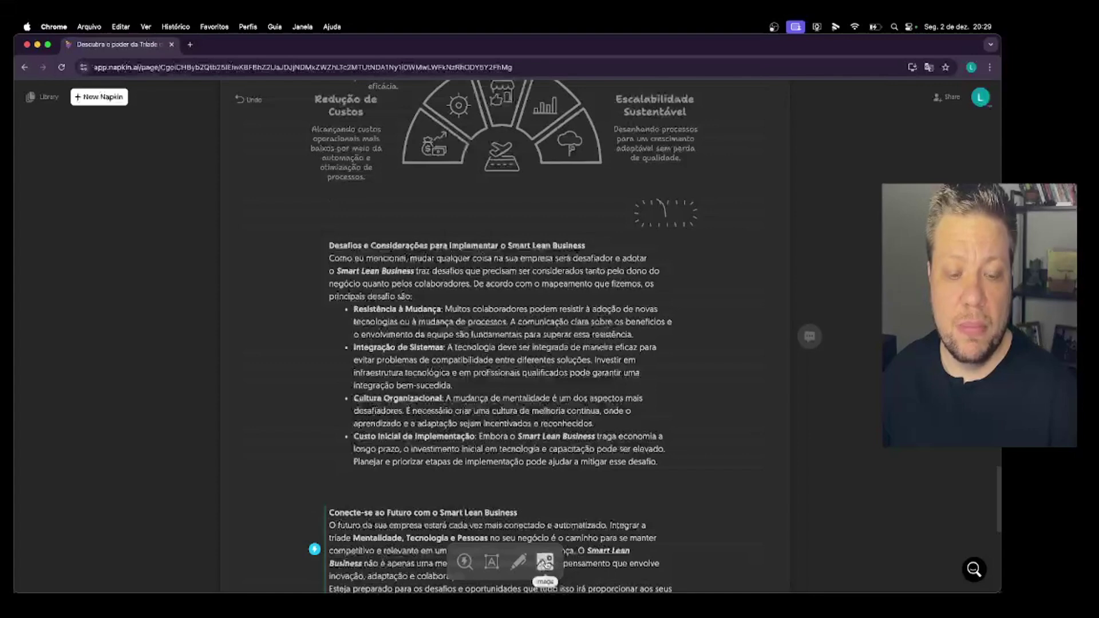
click(544, 562)
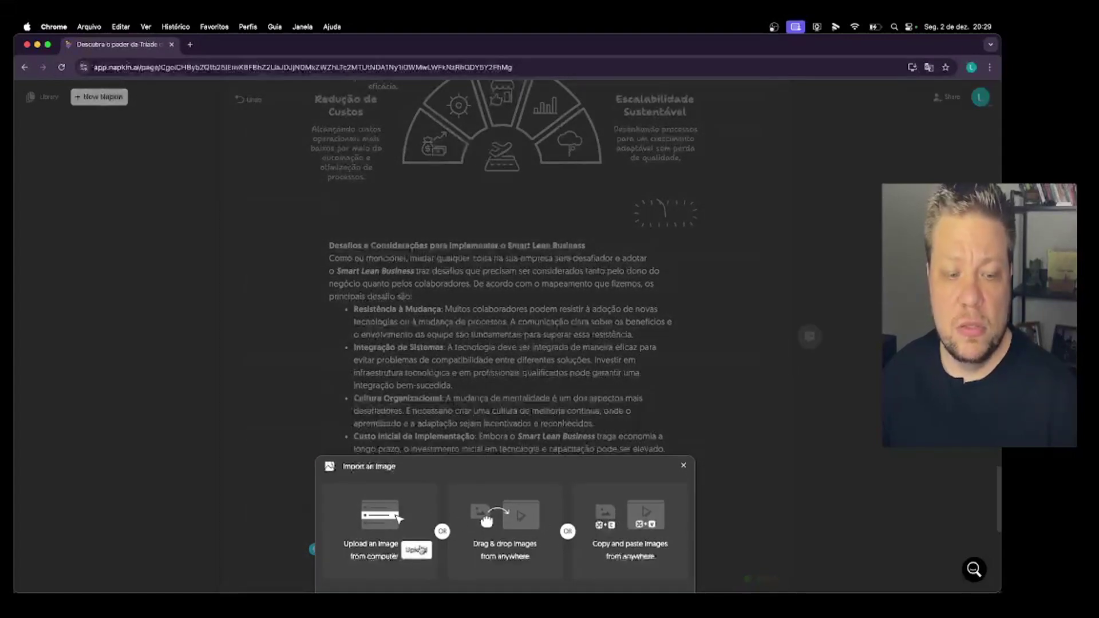
click(416, 549)
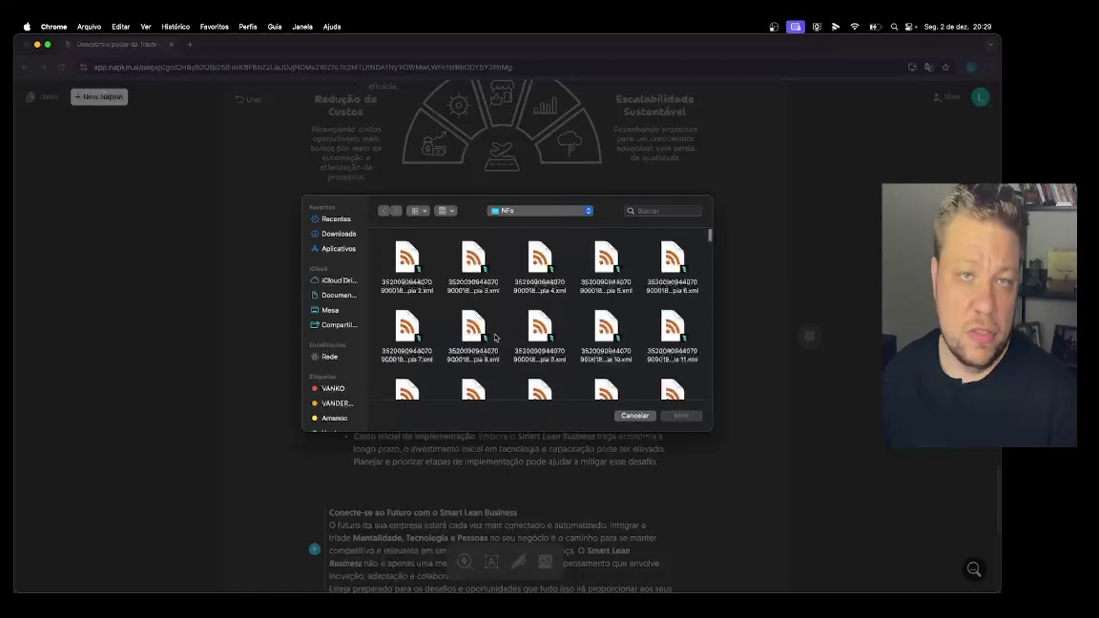
click(635, 416)
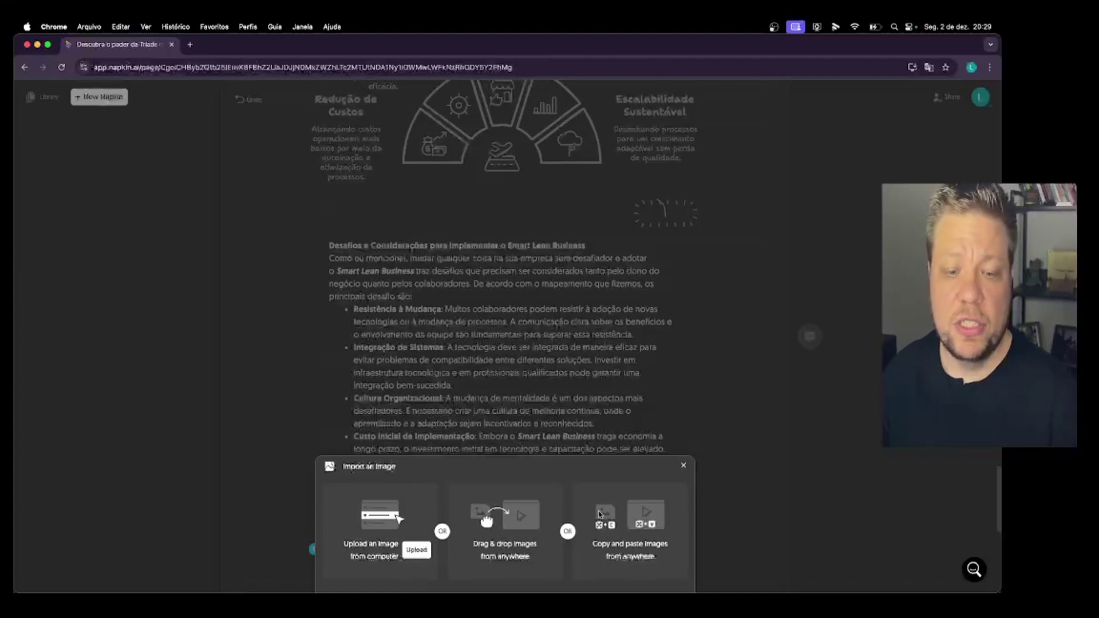
click(684, 467)
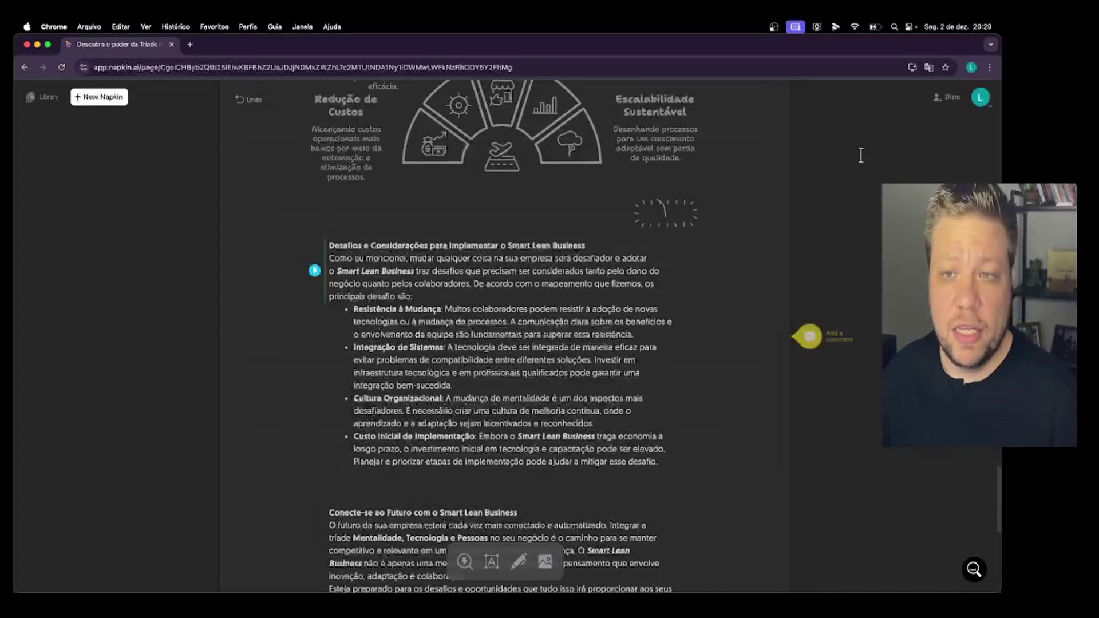
Examine the napkin's sharing permissions and download option, and return to the benefits visual
click(949, 98)
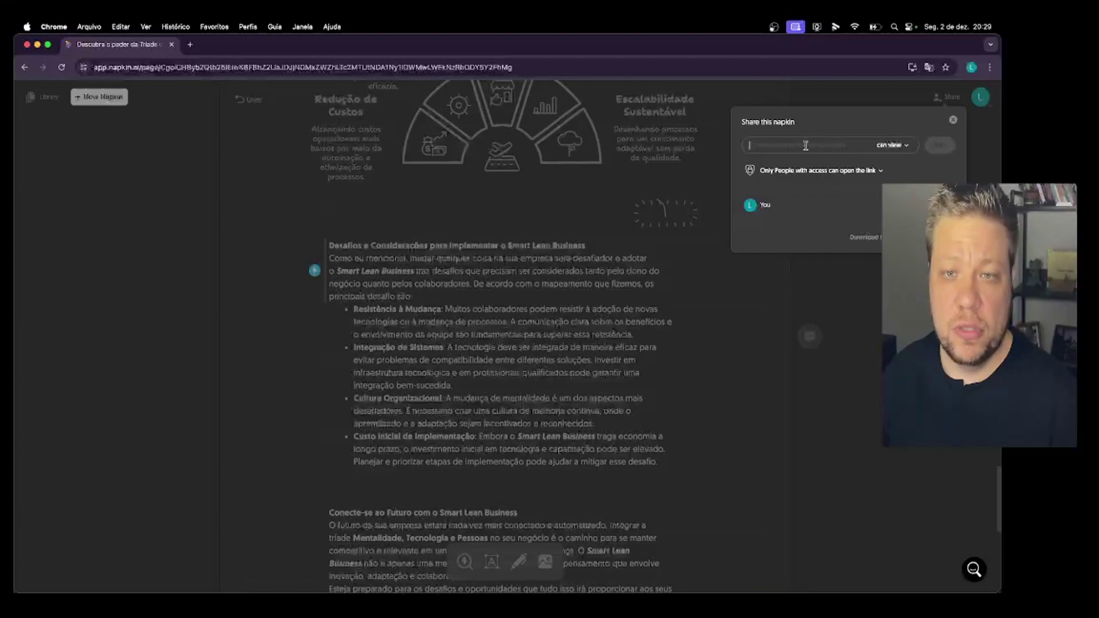
click(892, 146)
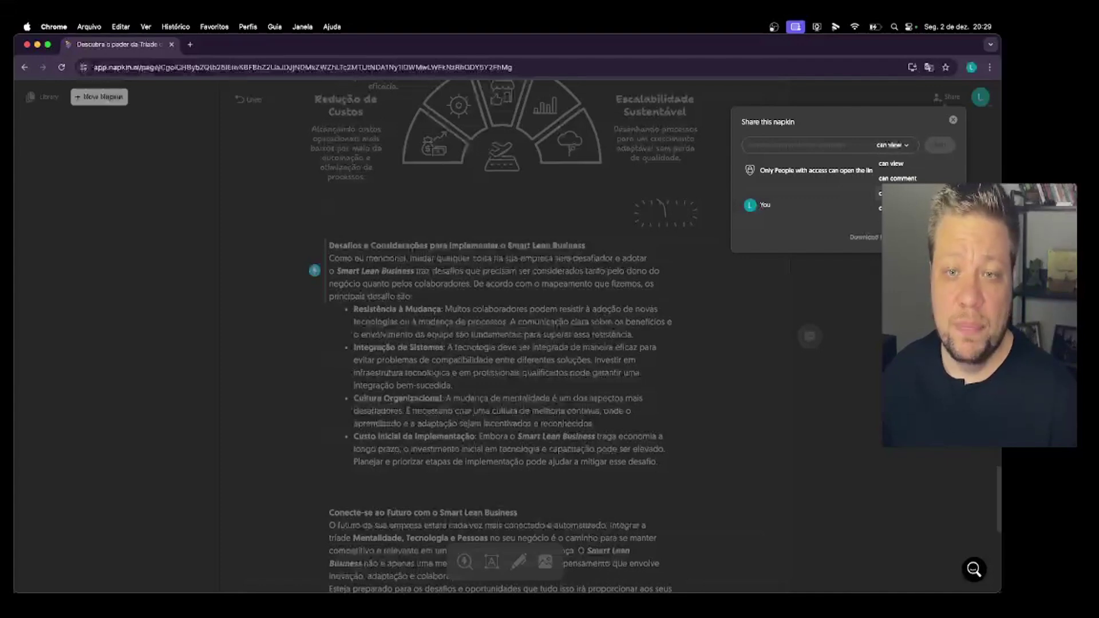
click(850, 195)
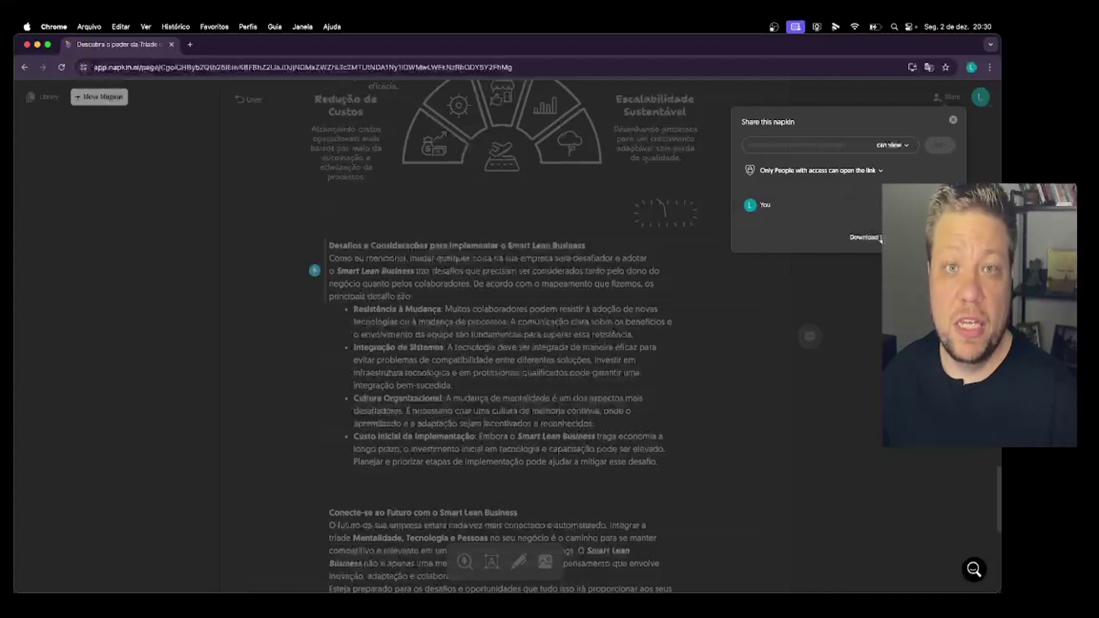
click(687, 280)
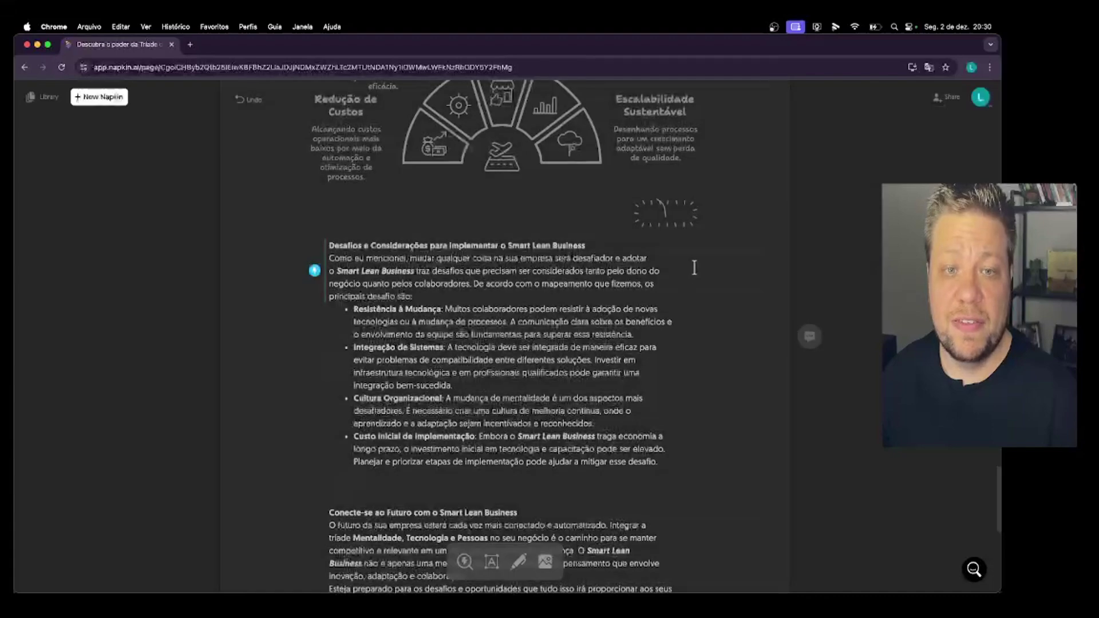
scroll(695, 275, up, 3)
scroll(697, 272, up, 3)
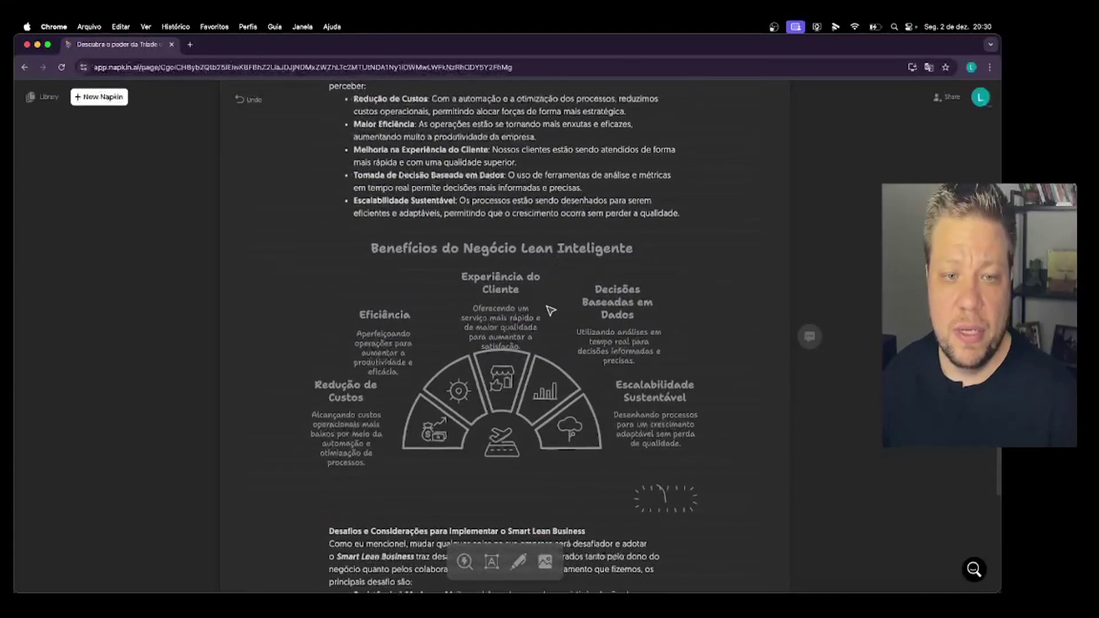
Select the semicircular graphic in the Benefícios do Negócio Lean Inteligente visual to view its styling and export options, and deselect it
click(529, 359)
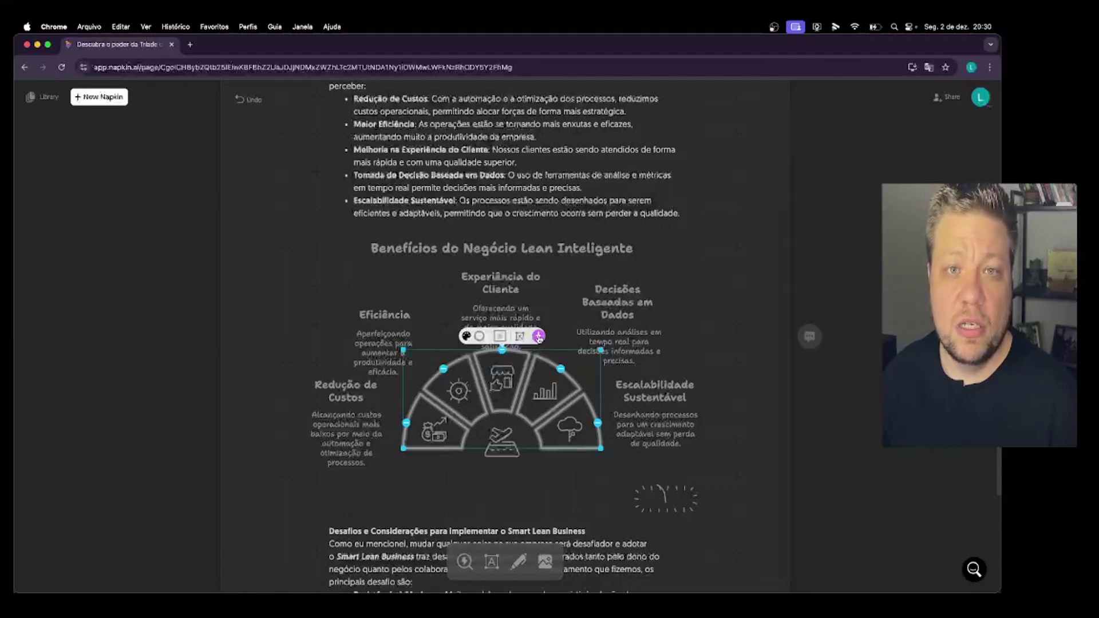
click(719, 262)
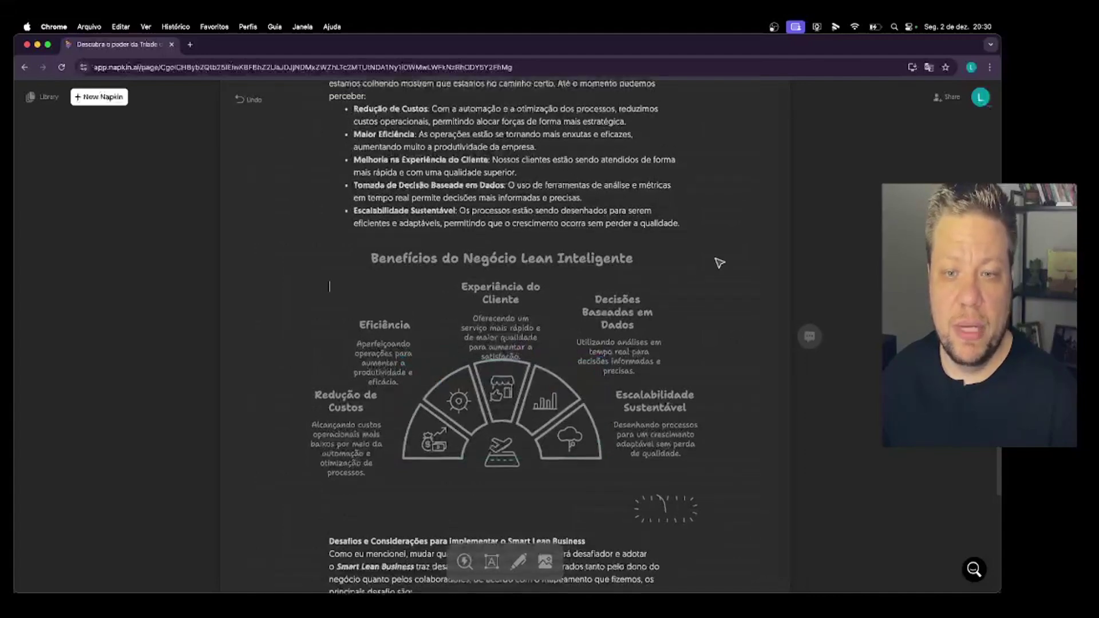
scroll(719, 263, up, 15)
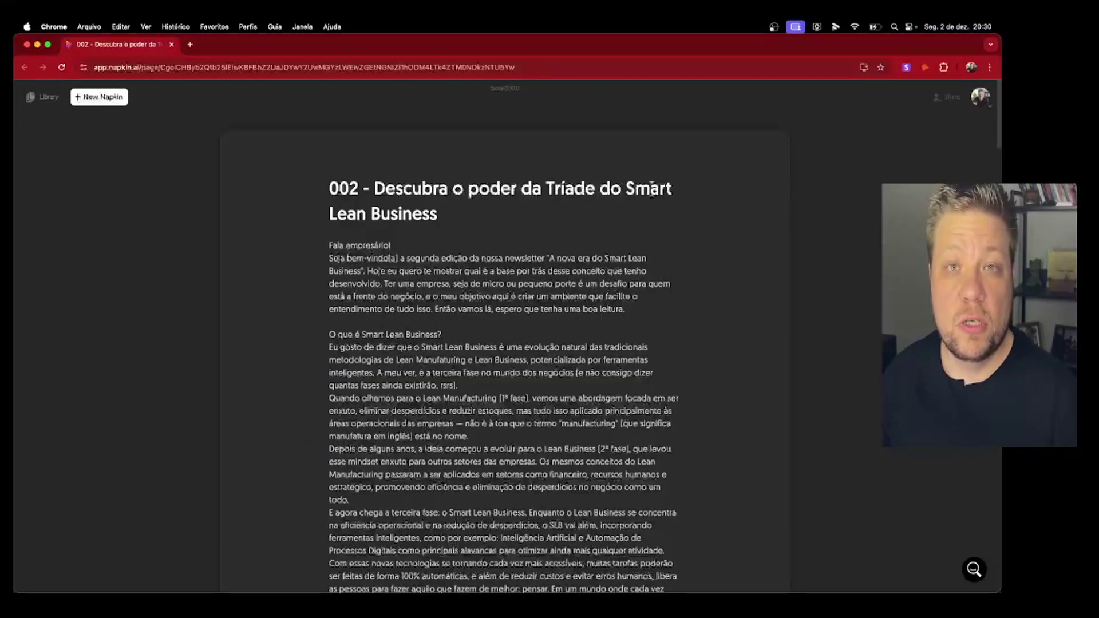
Review the finished napkin "002 - Descubra o poder da Tríade do Smart Lean Business" to its end, examining how each visual accompanies its section
scroll(476, 230, down, 10)
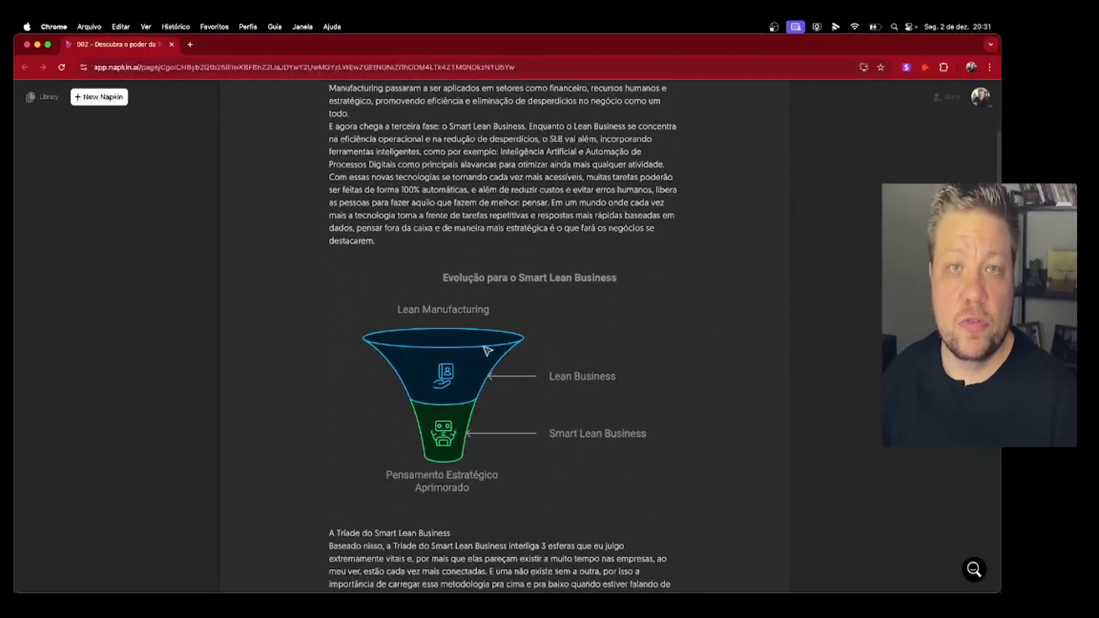
scroll(621, 359, down, 3)
scroll(621, 359, down, 5)
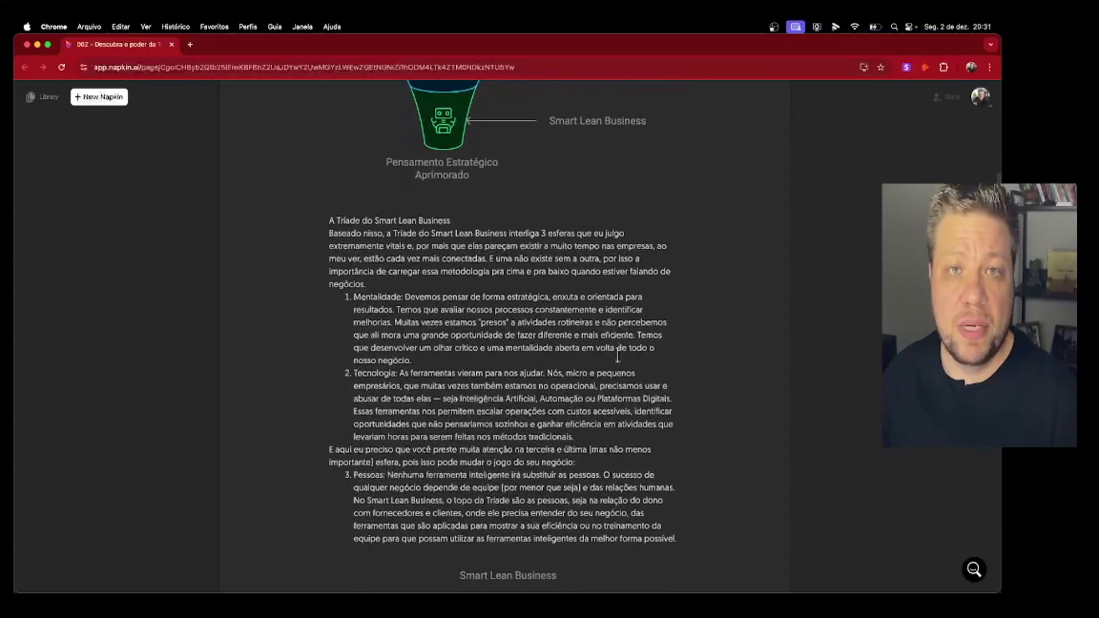
scroll(617, 353, up, 3)
scroll(618, 354, down, 15)
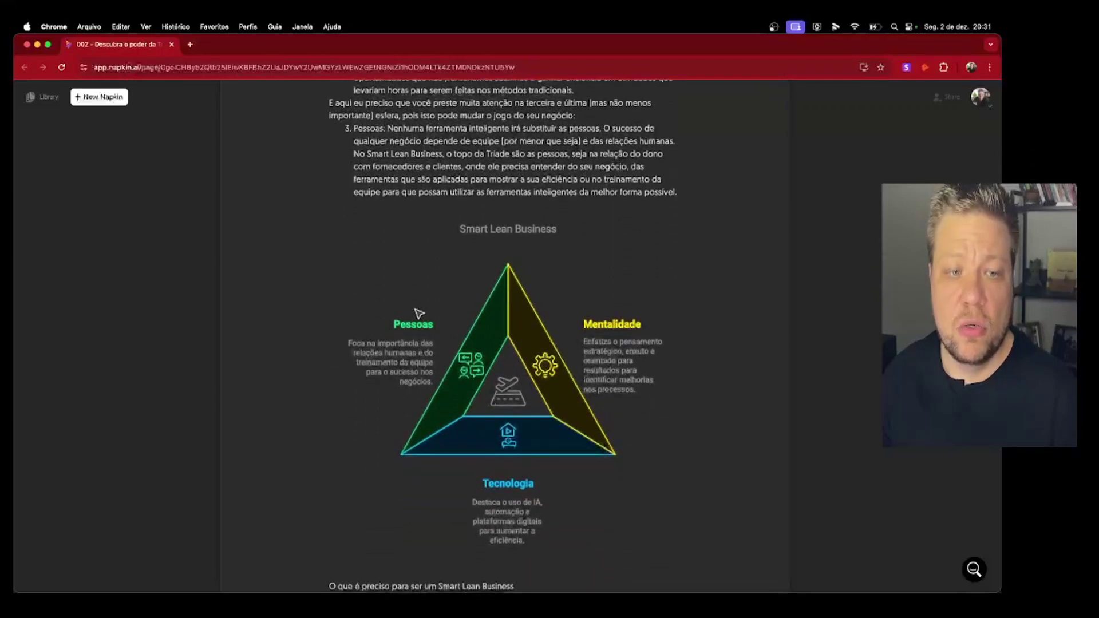
scroll(418, 313, up, 5)
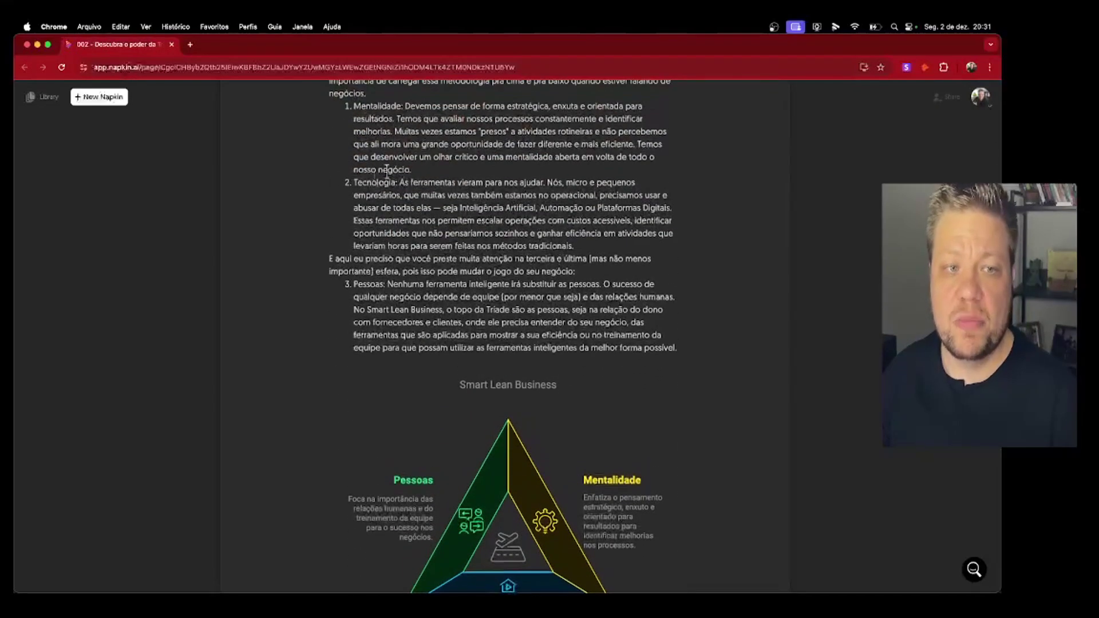
scroll(428, 331, down, 9)
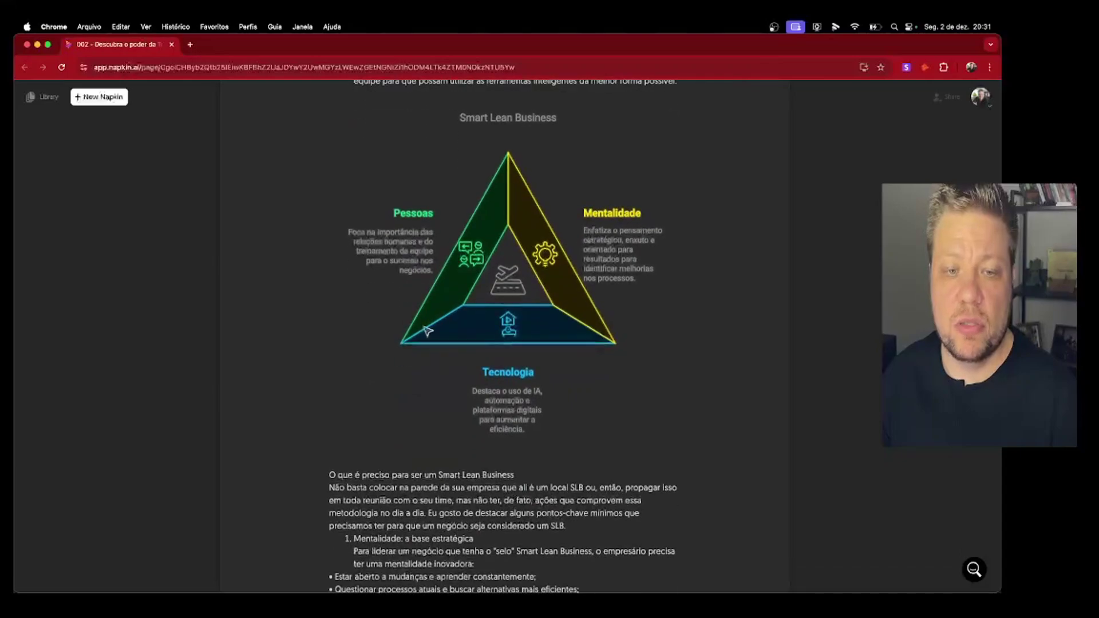
scroll(533, 281, down, 10)
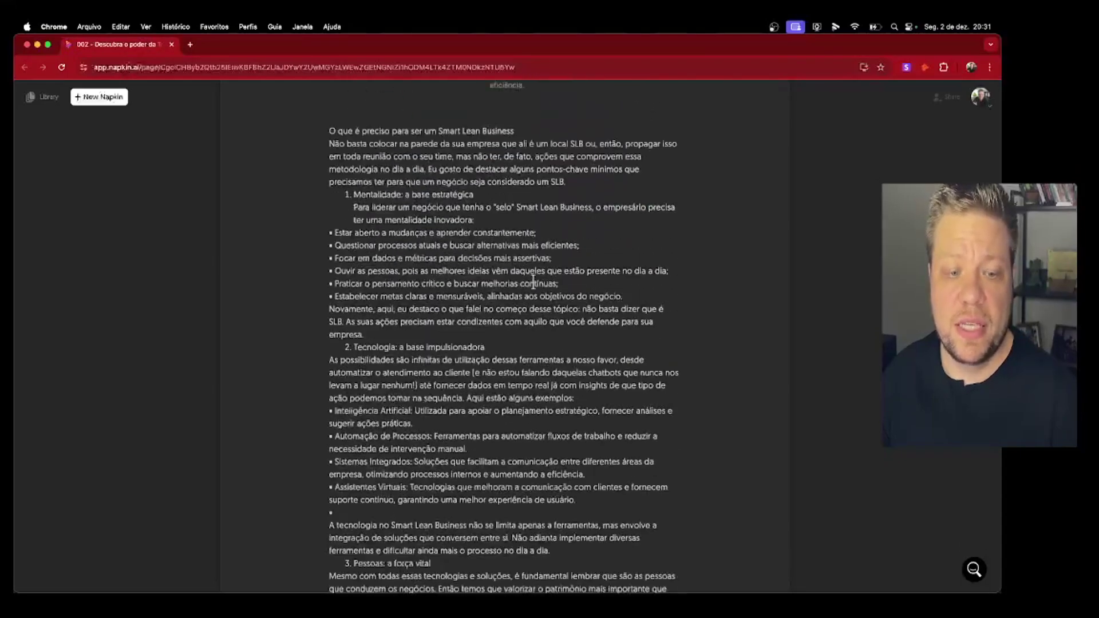
scroll(532, 280, down, 20)
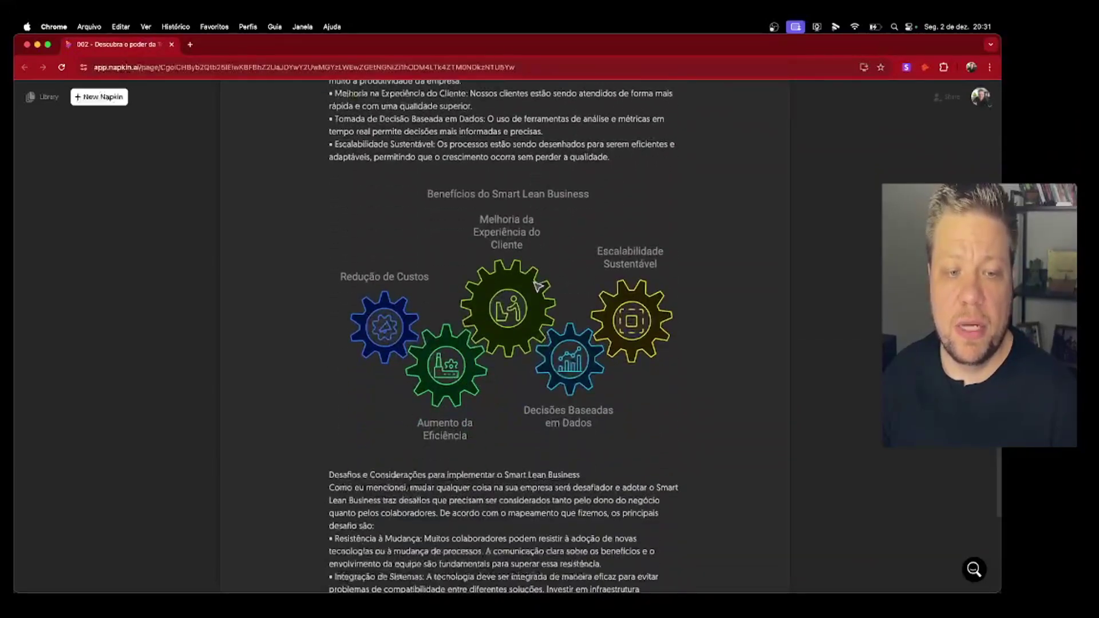
scroll(465, 321, down, 12)
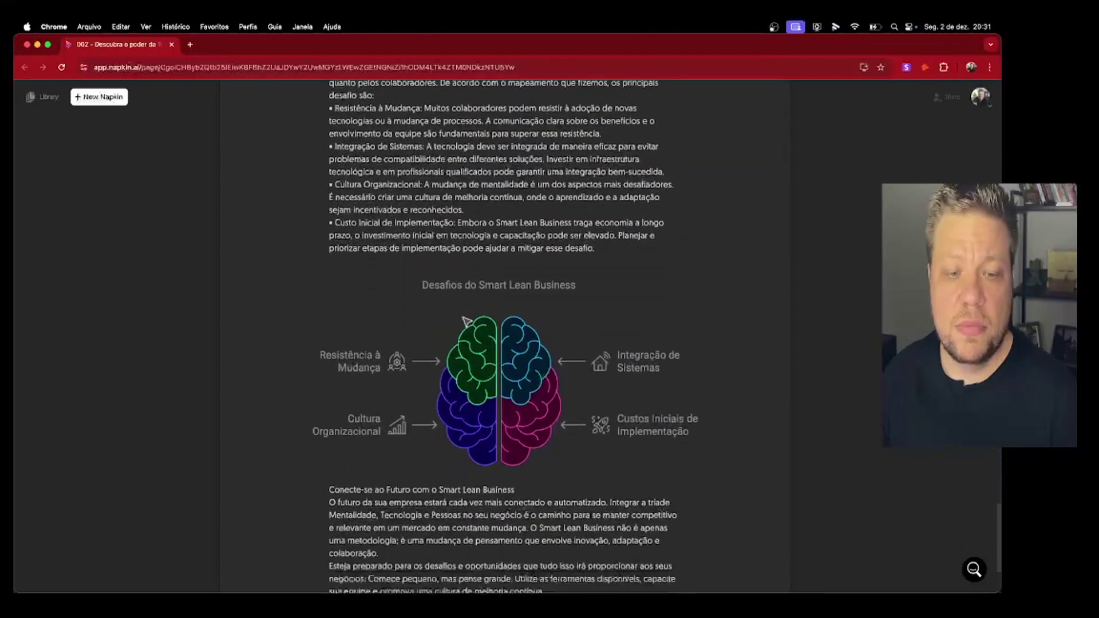
scroll(465, 320, down, 4)
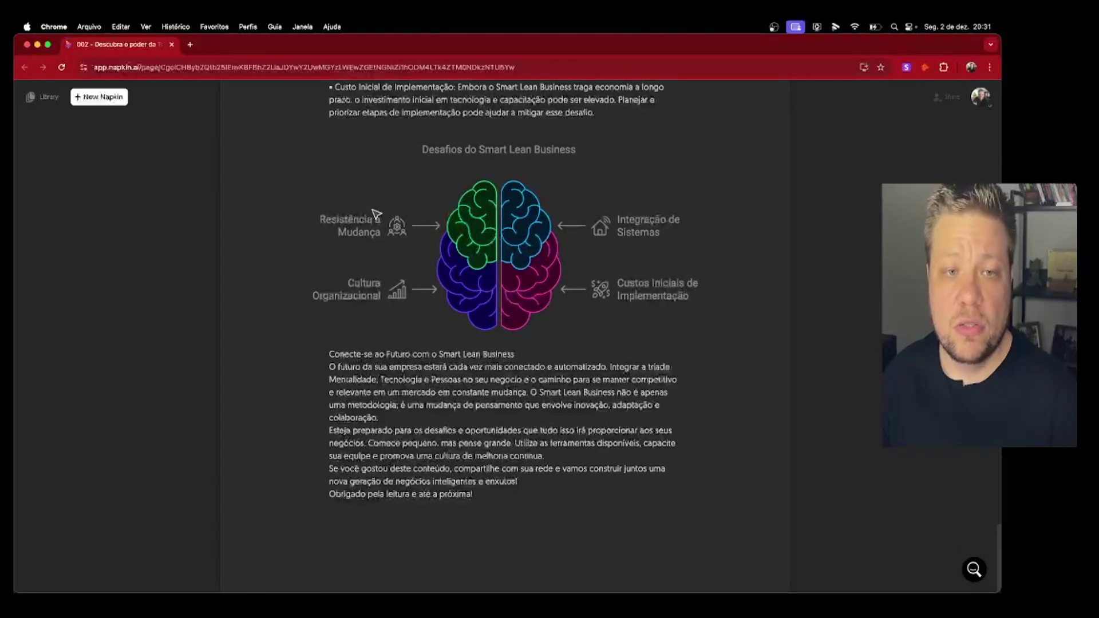